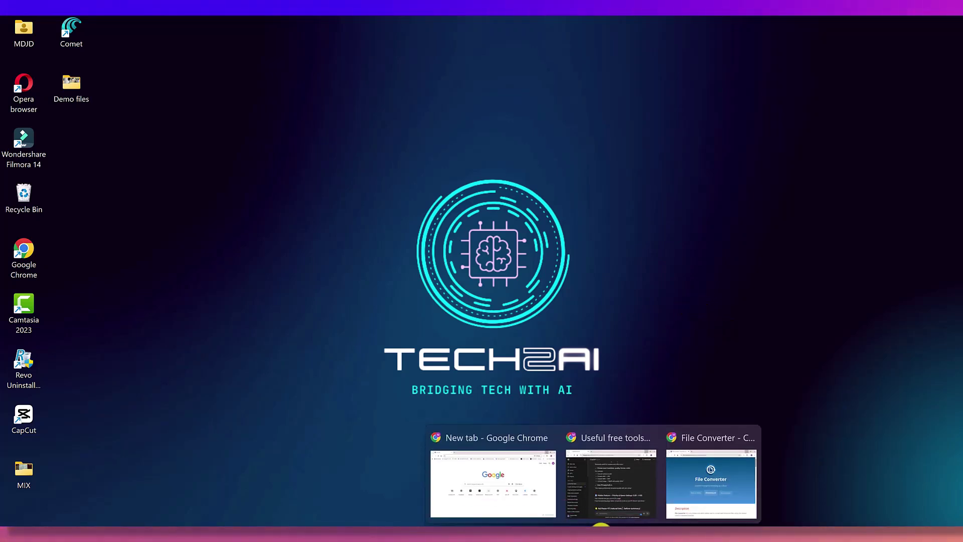
Search Google for a pdf to image converter and open the iLovePDF PDF to JPG result.
left_click(519, 497)
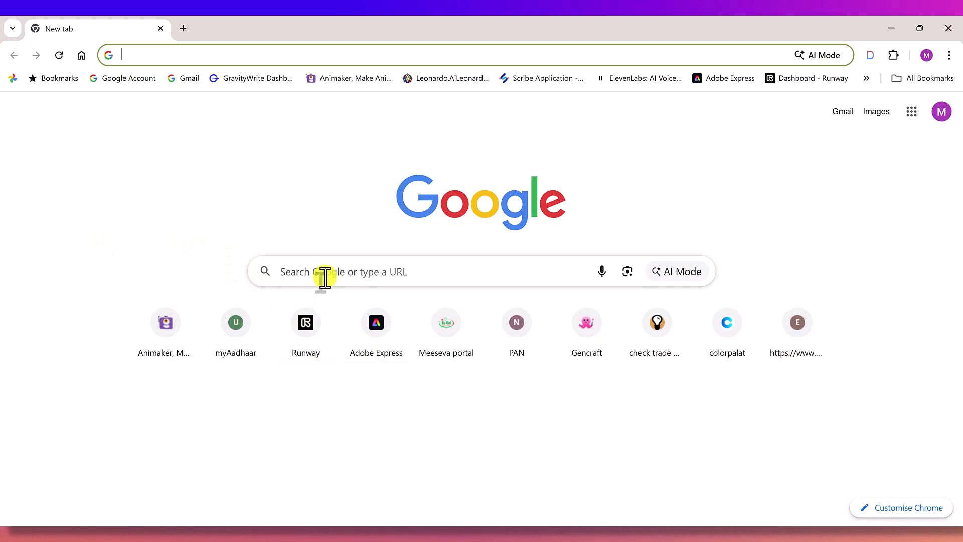
left_click(348, 271)
type("pdf to image")
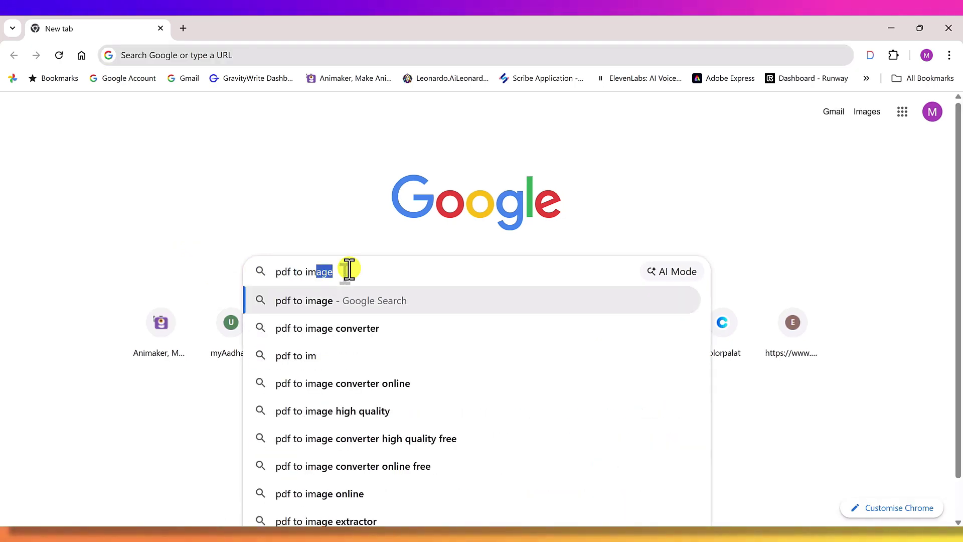
key("Down")
key("Return")
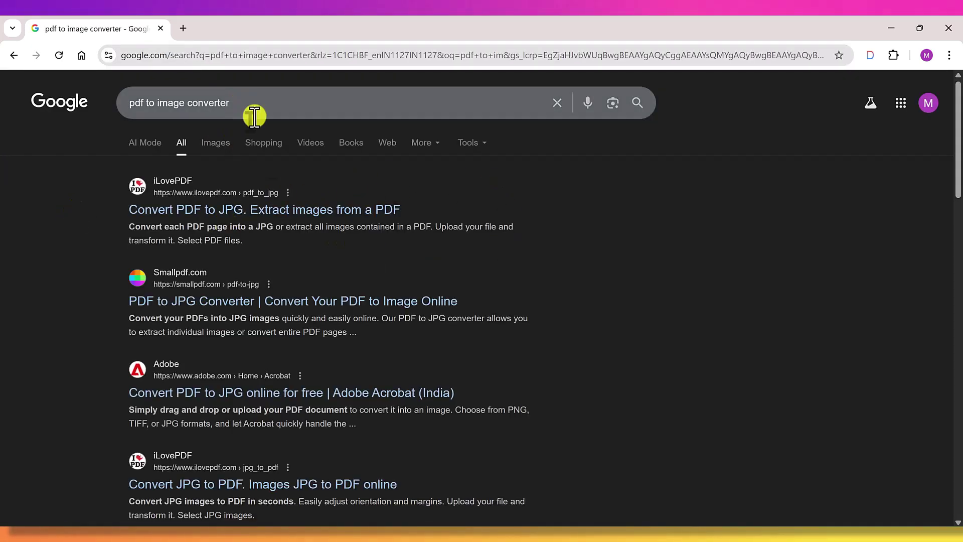
left_click(301, 211)
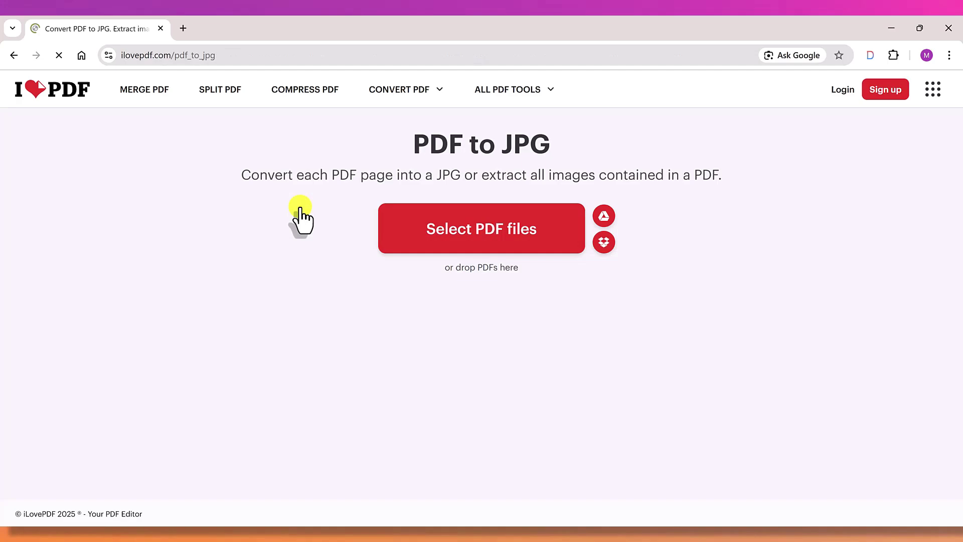
left_click(14, 57)
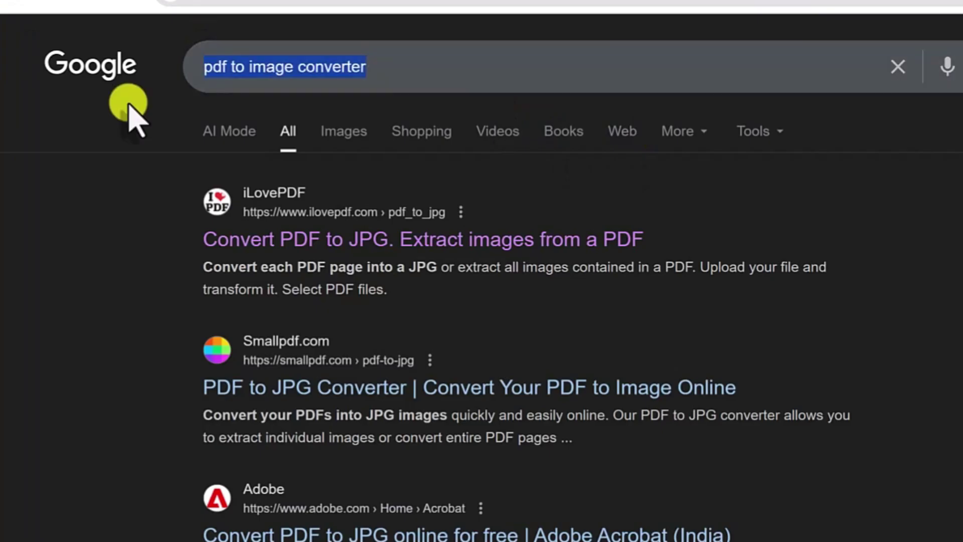
Search Google for img to pdf, then for video to mp3.
type("img to pdf")
key("Return")
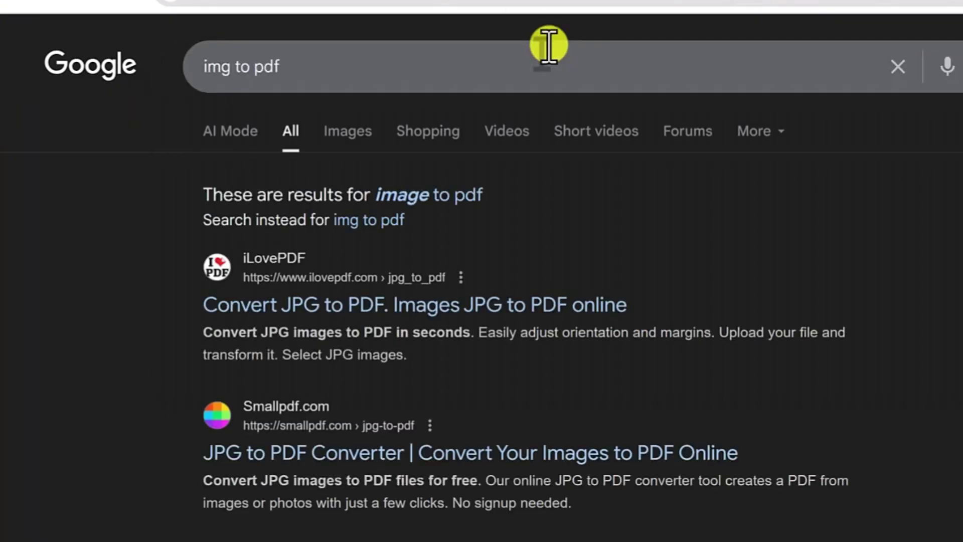
left_click(548, 45)
key("ctrl+a")
key("BackSpace")
type("video to mp3")
key("Return")
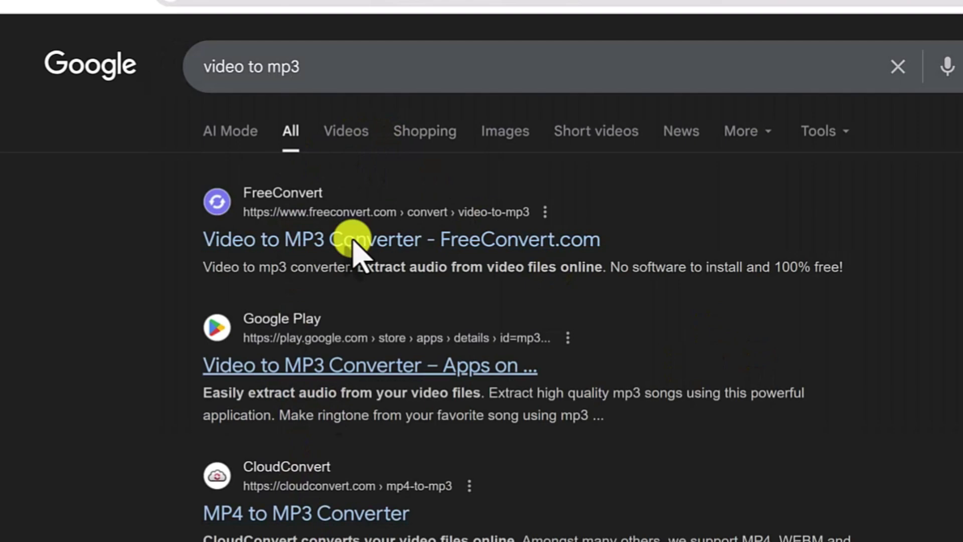
Search Google for word to pdf, then for compress video online.
left_click(193, 75)
key("ctrl+a")
key("BackSpace")
type("word to pdf")
left_click(344, 145)
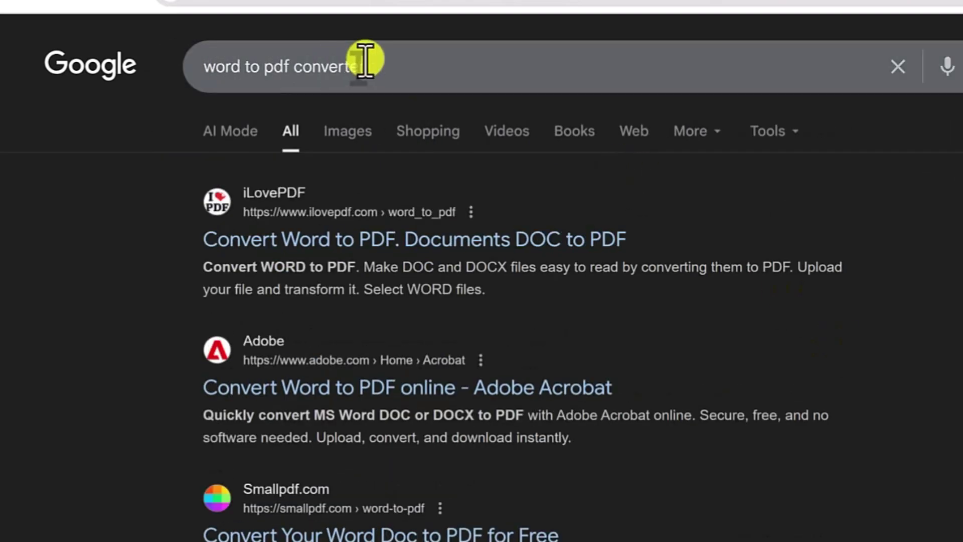
left_click(365, 60)
key("ctrl+a")
type("compress video")
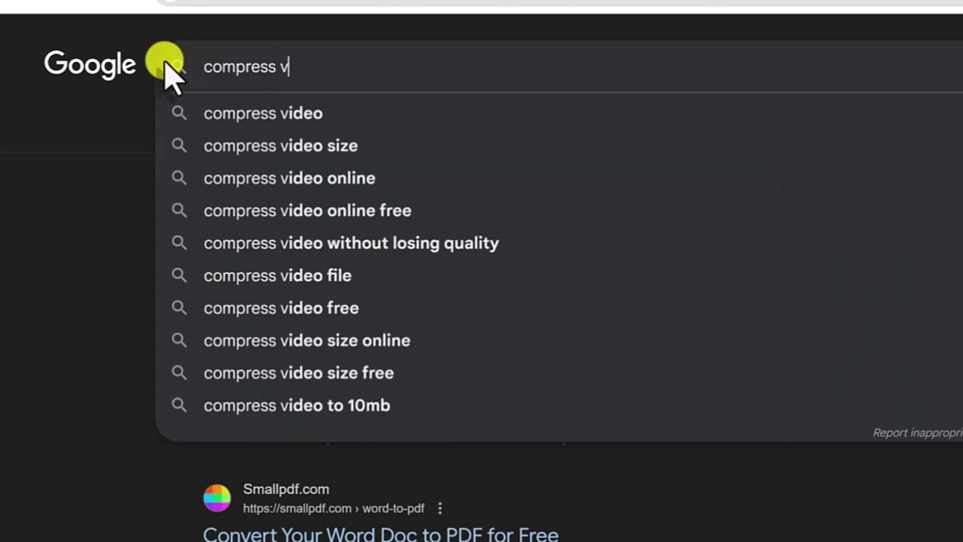
left_click(325, 189)
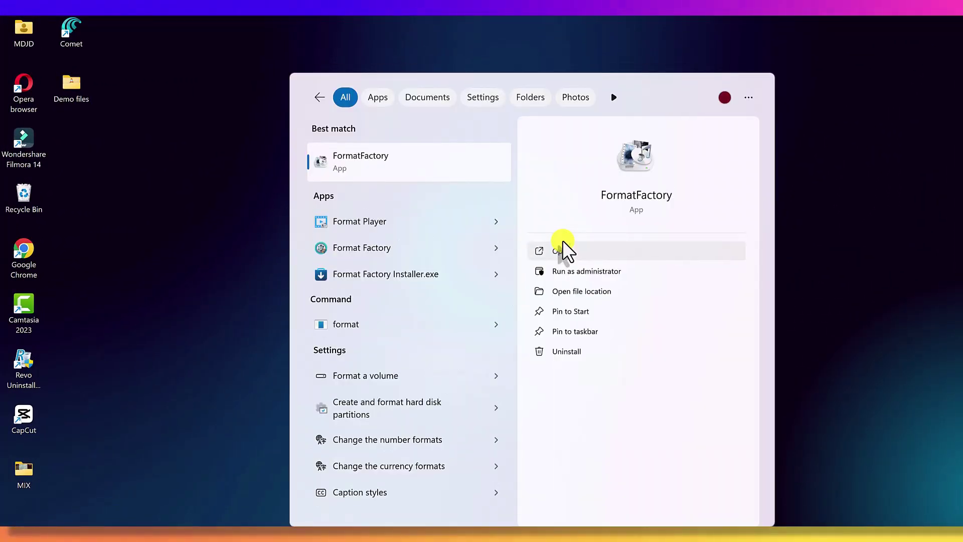
Launch FormatFactory and add 2 friends.jpg from Demo files to the Pic->PDF tool.
left_click(562, 242)
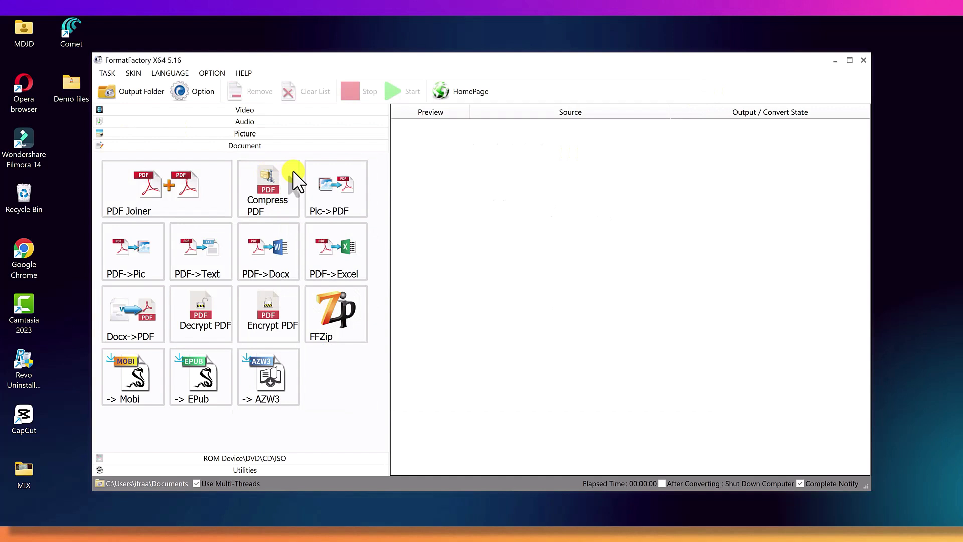
left_click(350, 203)
left_click(511, 223)
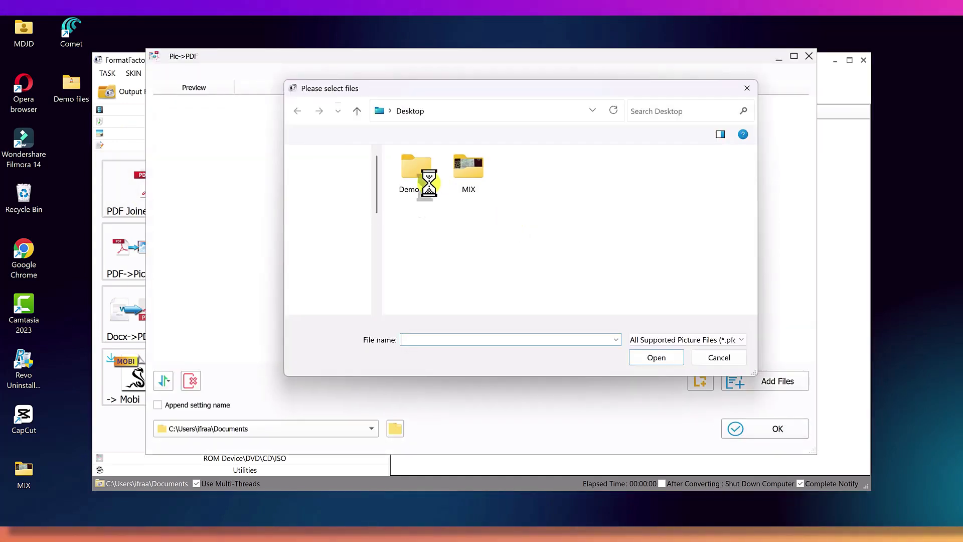
double_click(414, 186)
left_click(560, 197)
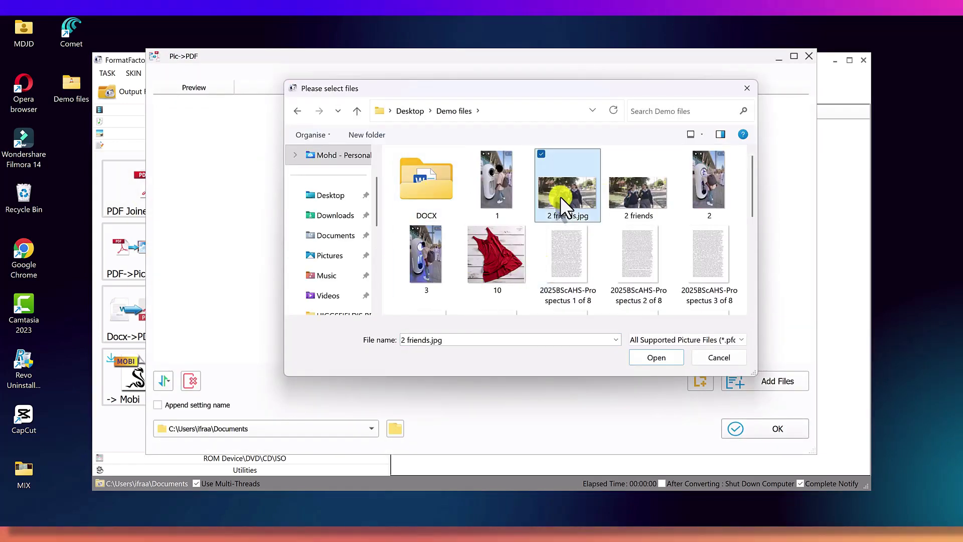
left_click(654, 356)
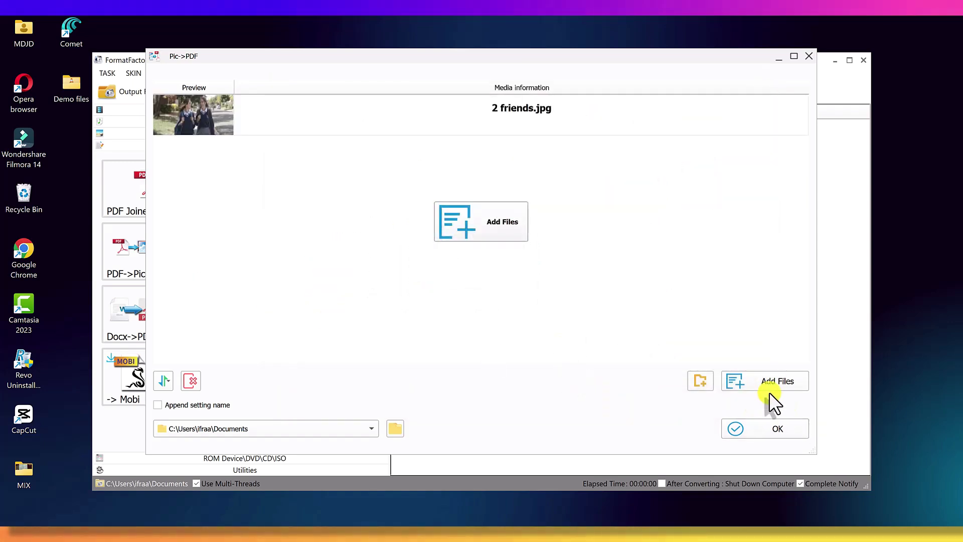
Queue the picture-to-PDF task in FormatFactory.
left_click(762, 429)
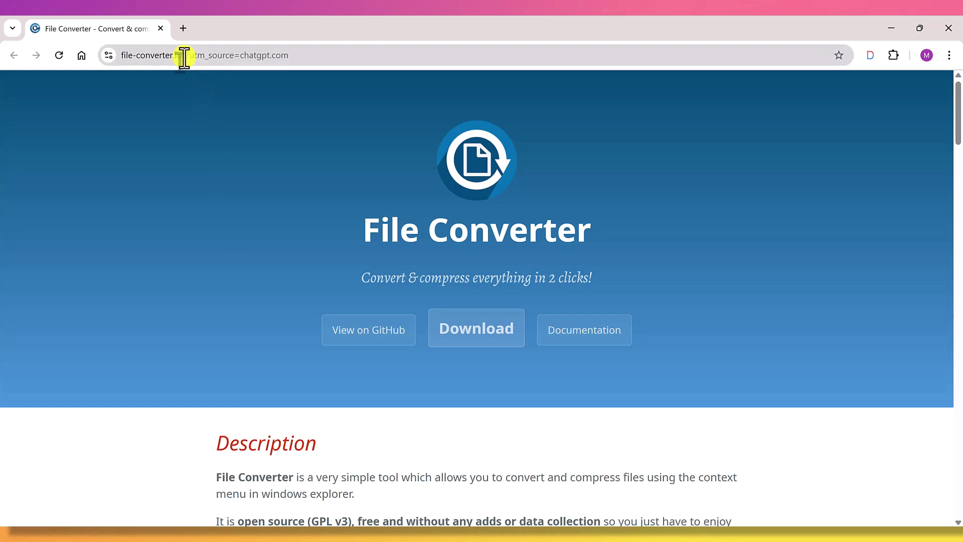
Download FileConverter-2.1-x64-setup.msi from file-converter.io and go back to the home page.
double_click(181, 55)
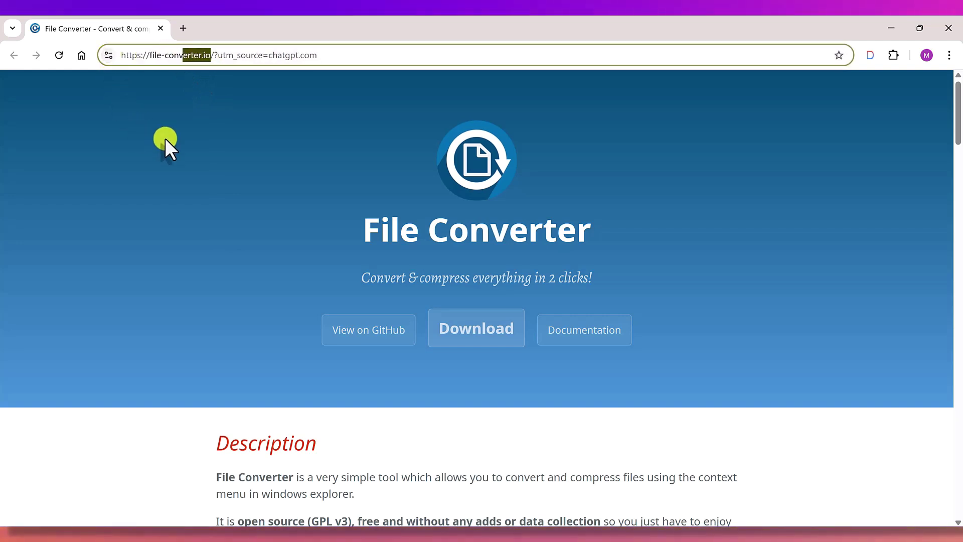
left_click(75, 161)
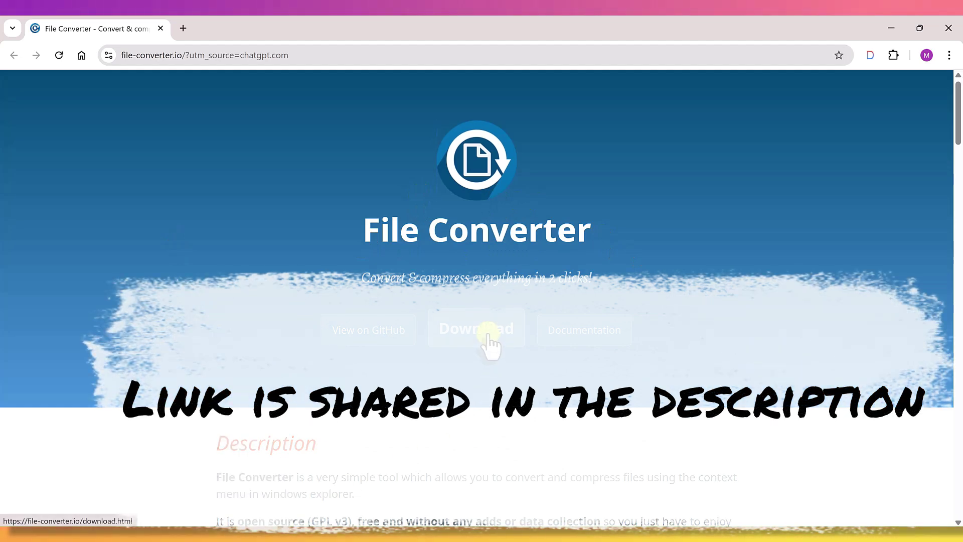
left_click(487, 335)
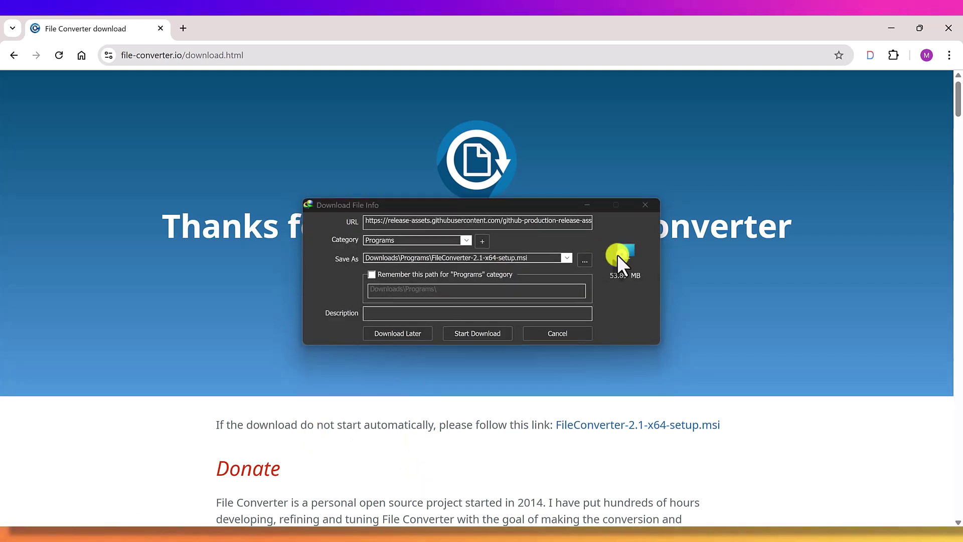
left_click(471, 333)
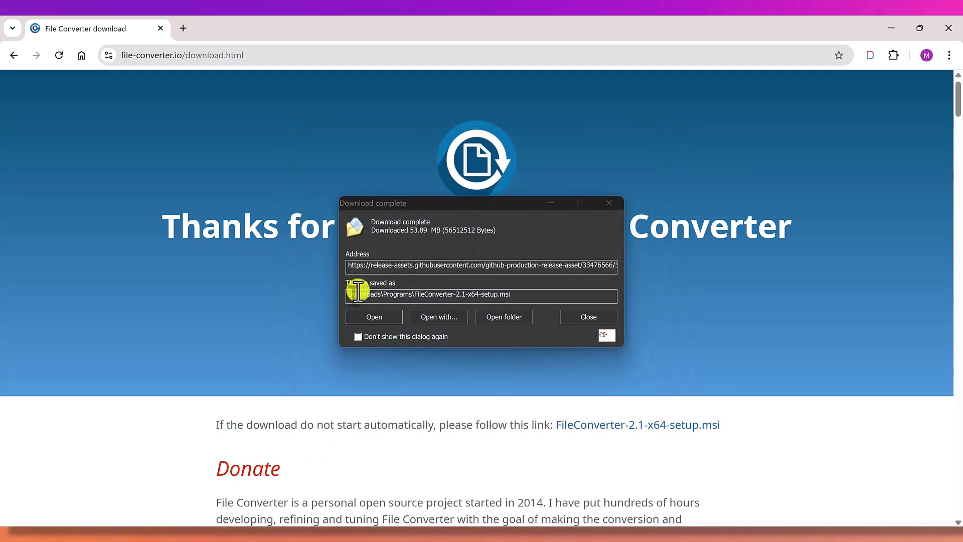
left_click(371, 317)
left_click(371, 317)
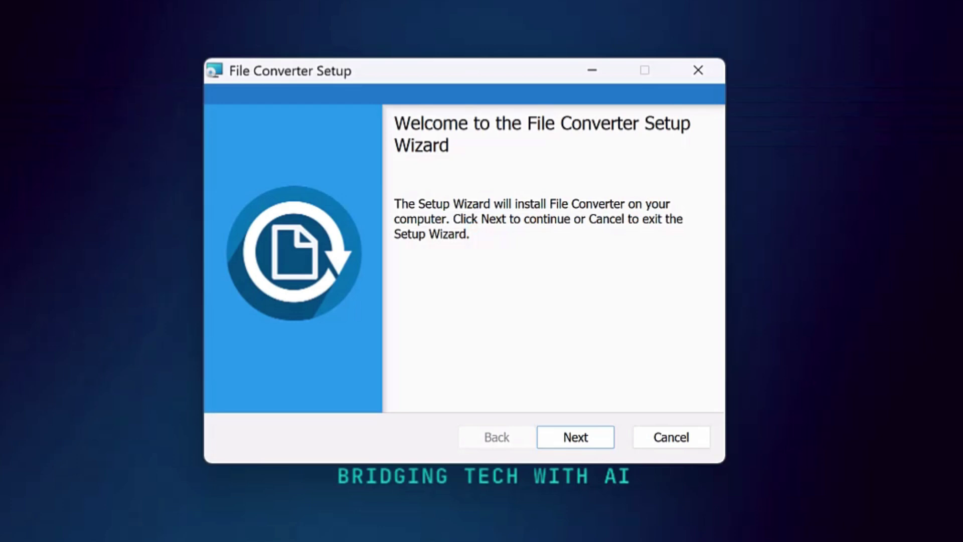
Advance the File Converter setup wizard past the welcome and license agreement pages.
left_click(561, 440)
scroll(506, 258, "down", 5)
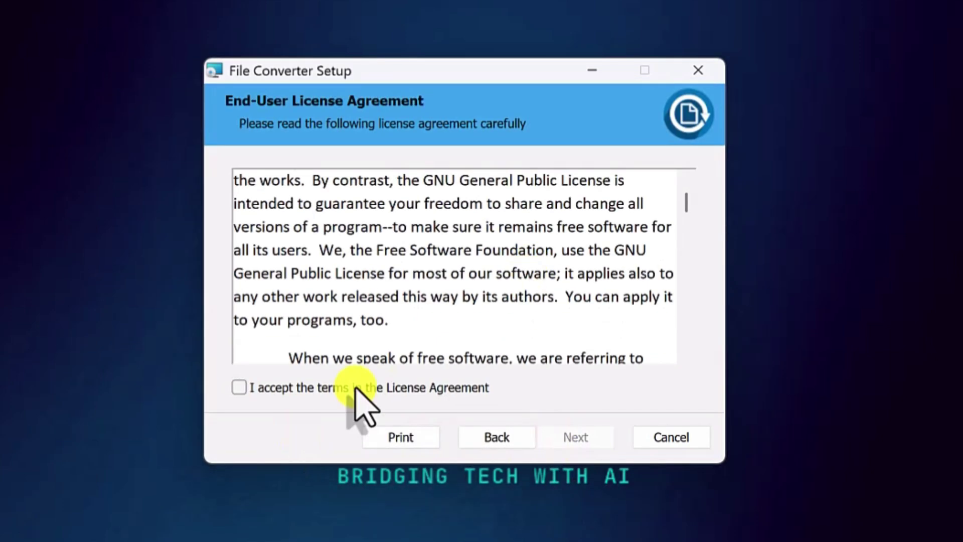
left_click(575, 437)
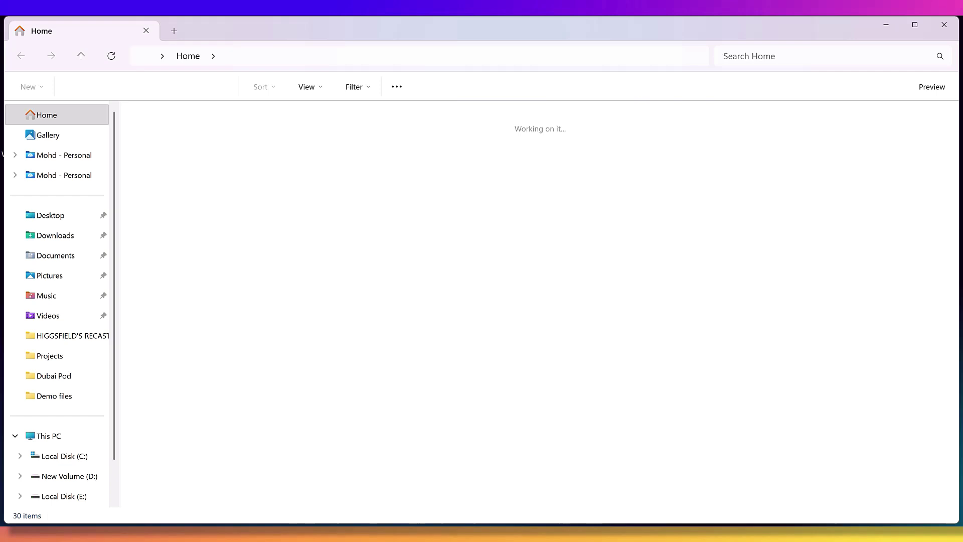
In Demo files, convert the 2 friends PNG to JPG with File Converter's To Jpg option.
left_click(54, 396)
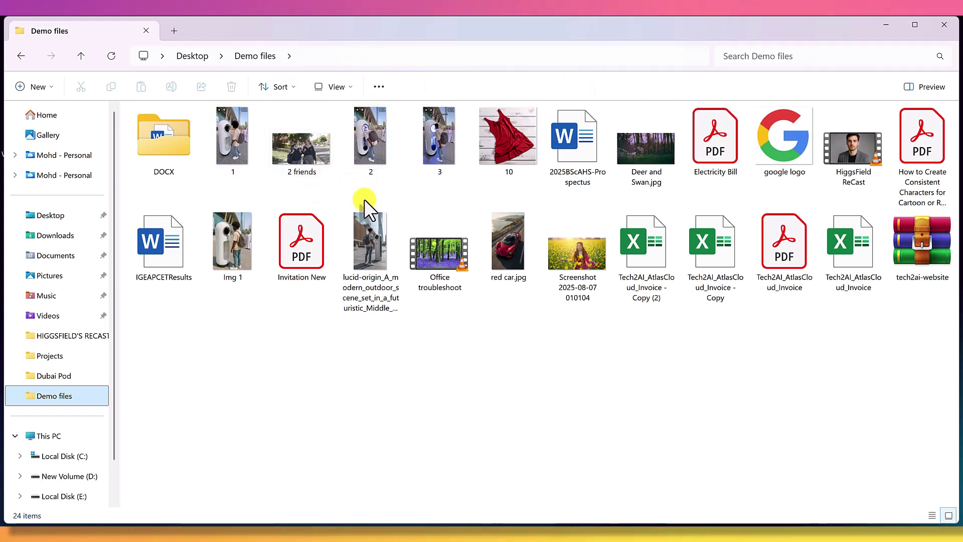
right_click(306, 151)
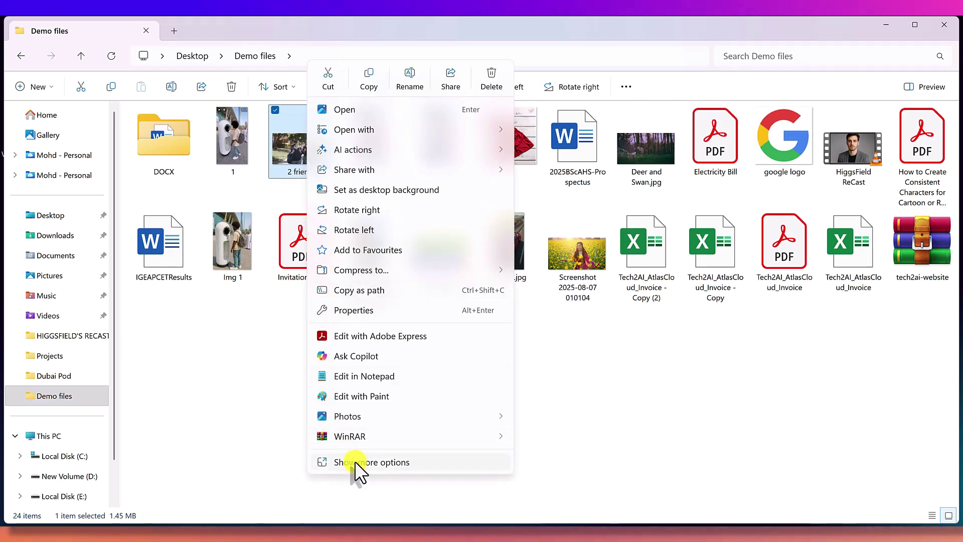
left_click(354, 462)
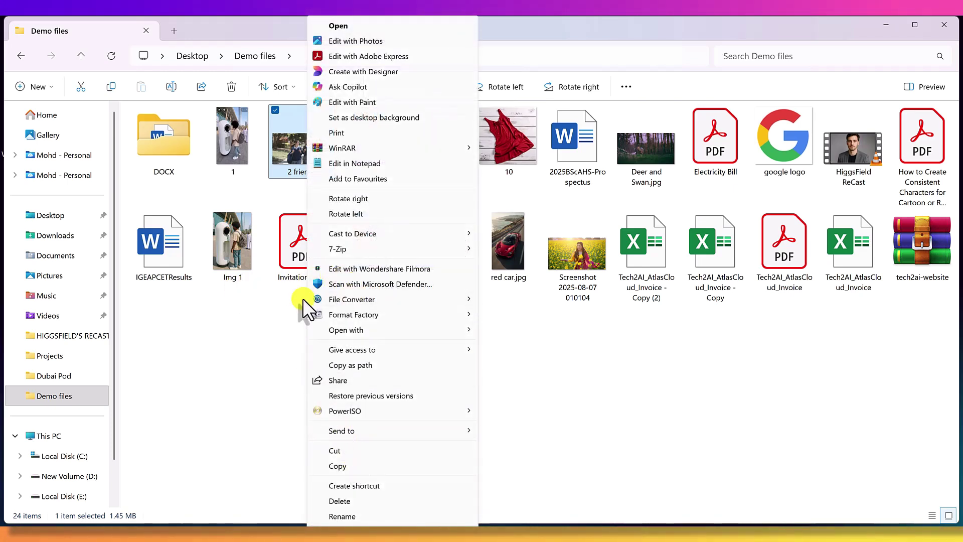
mouse_move(339, 294)
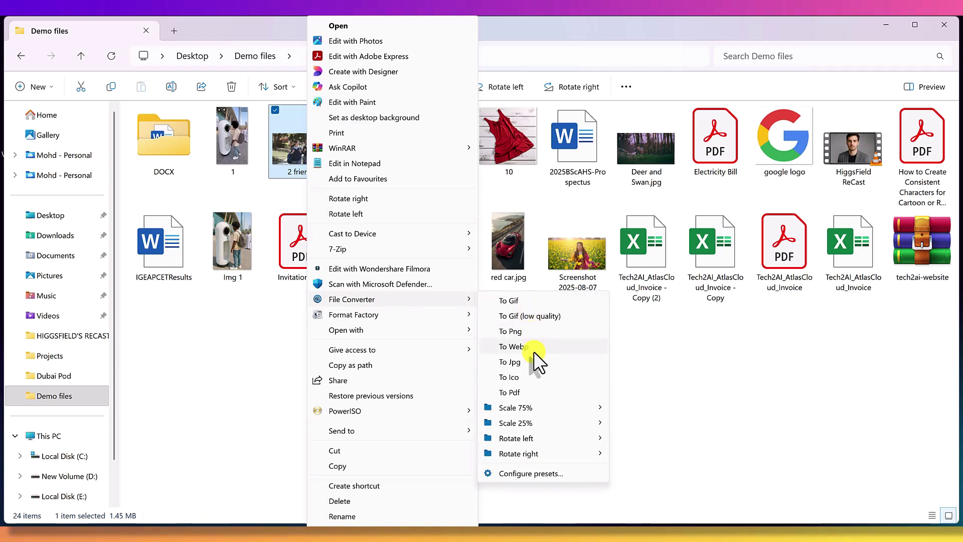
mouse_move(527, 401)
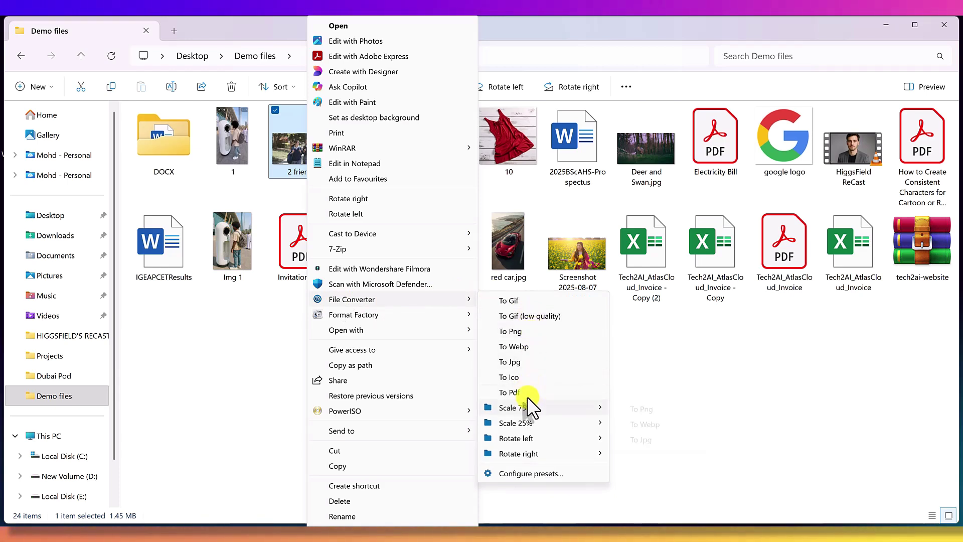
left_click(521, 362)
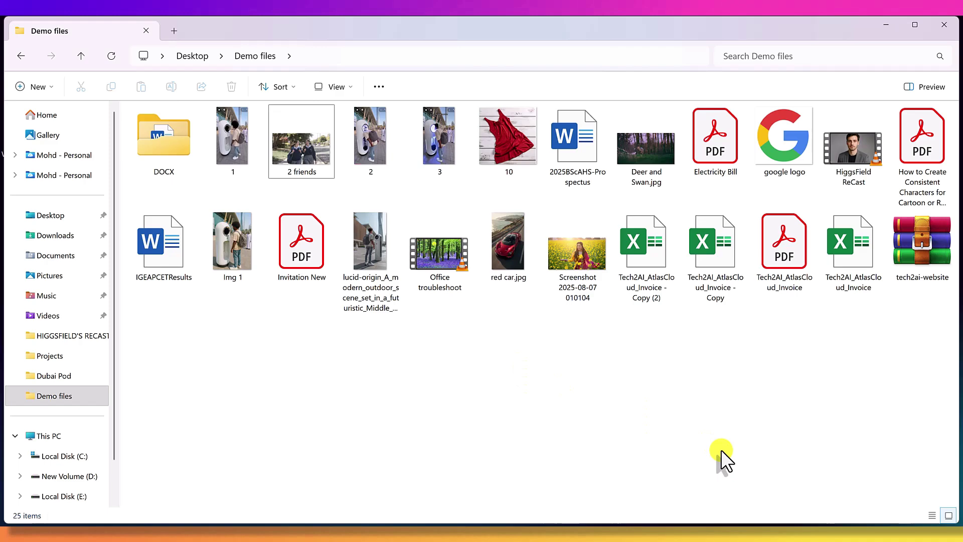
mouse_move(690, 534)
left_click(689, 501)
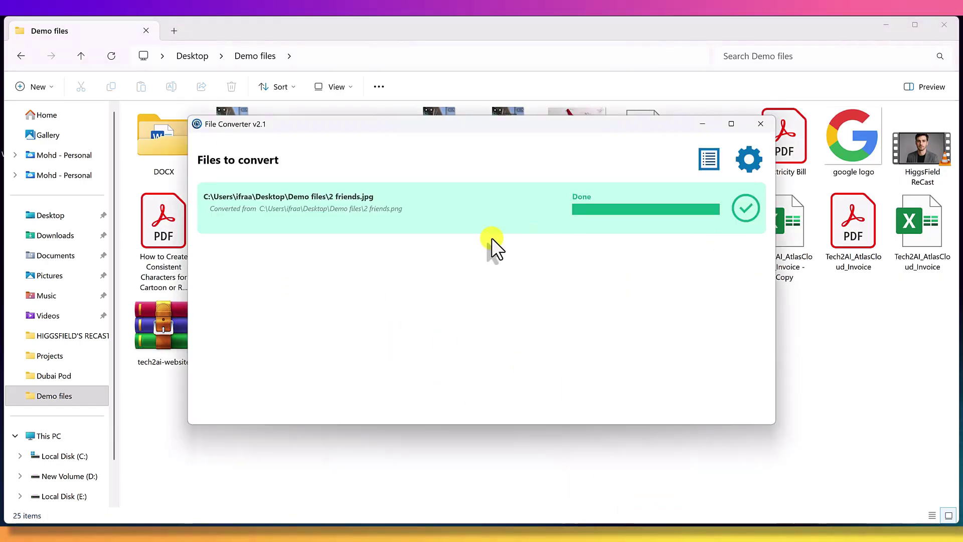
left_click(763, 120)
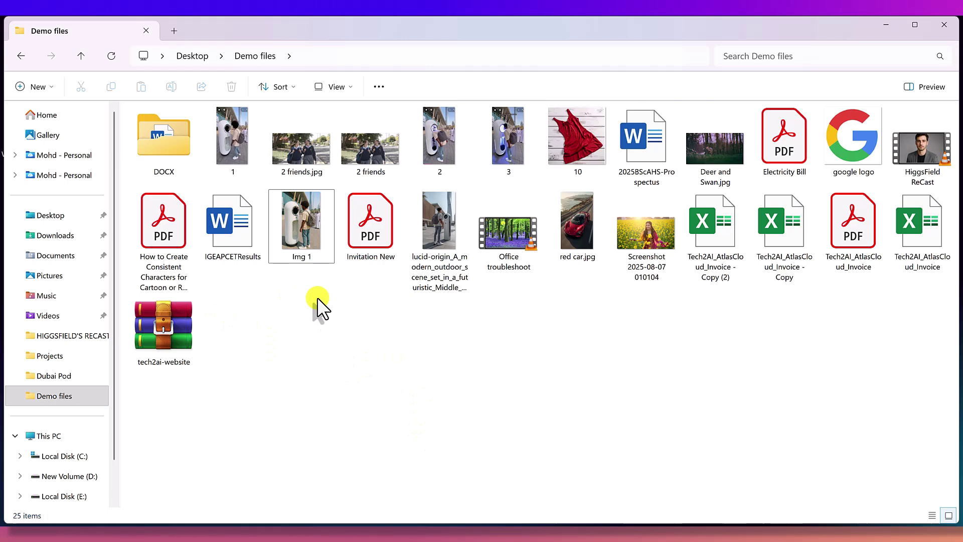
left_click_drag(307, 294, 278, 134)
left_click(374, 144, "ctrl")
left_click(374, 145, "ctrl")
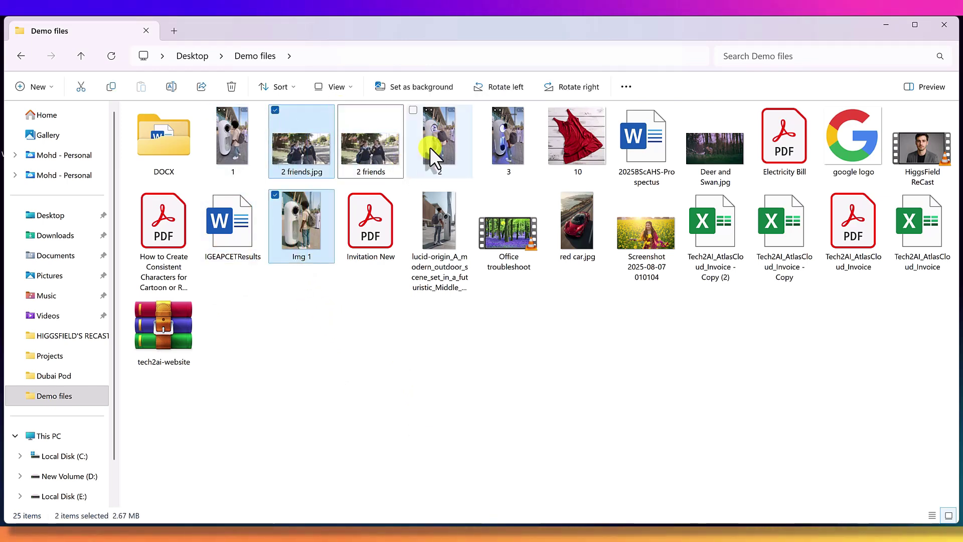
left_click(429, 146, "ctrl")
left_click(581, 134, "ctrl")
left_click(234, 153, "ctrl")
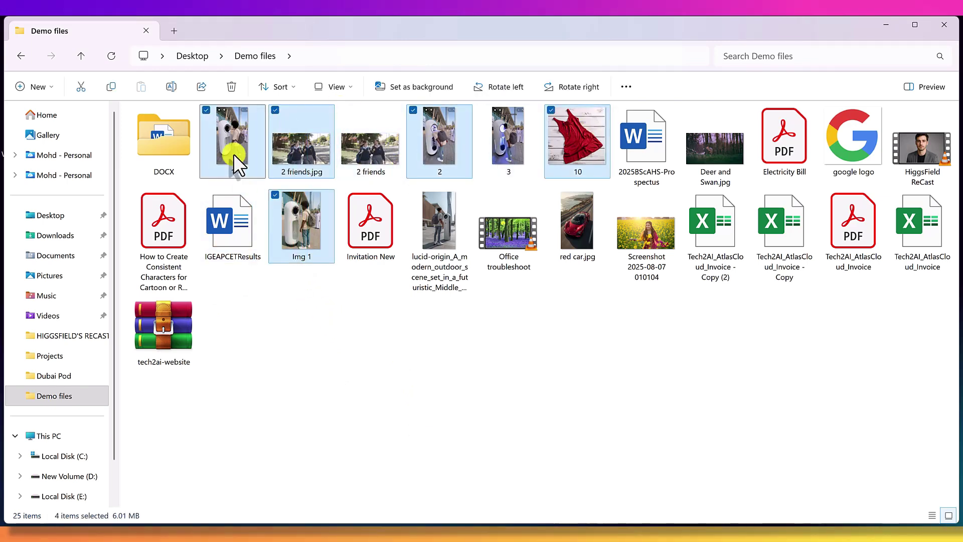
right_click(297, 134)
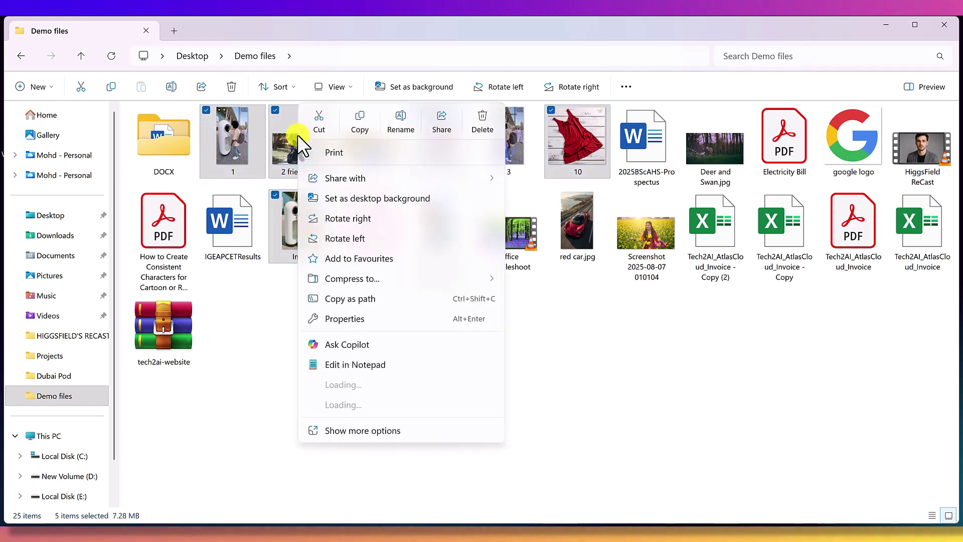
left_click(360, 429)
mouse_move(331, 312)
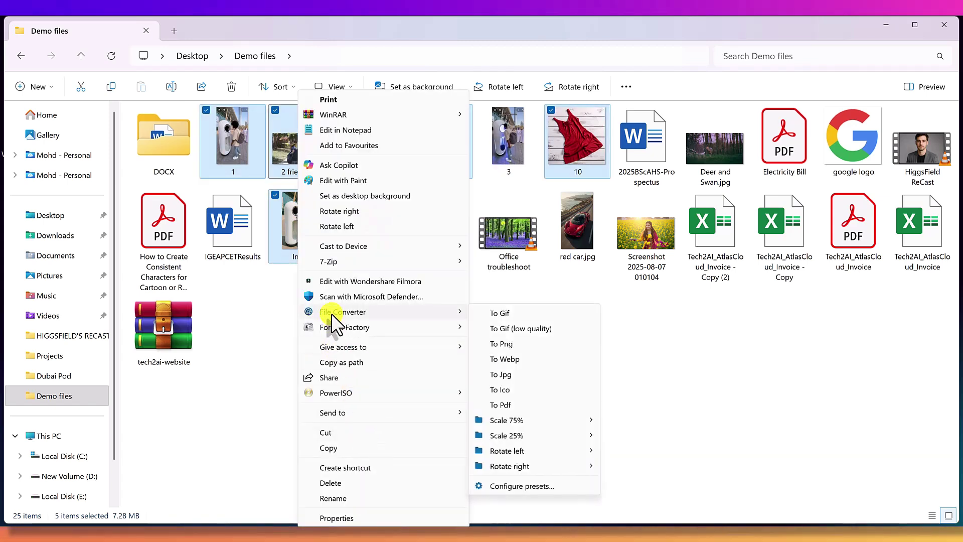
left_click(509, 403)
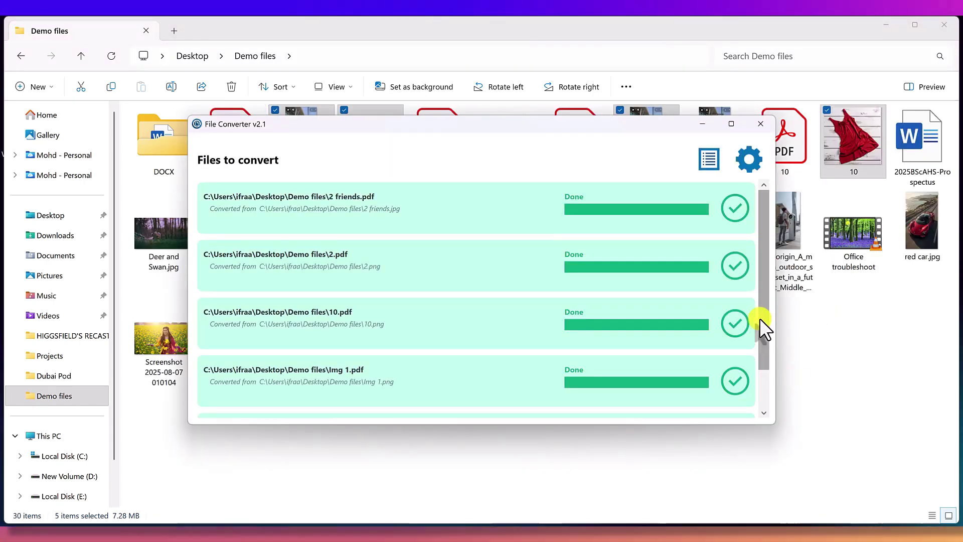
scroll(737, 331, "down", 2)
left_click(702, 124)
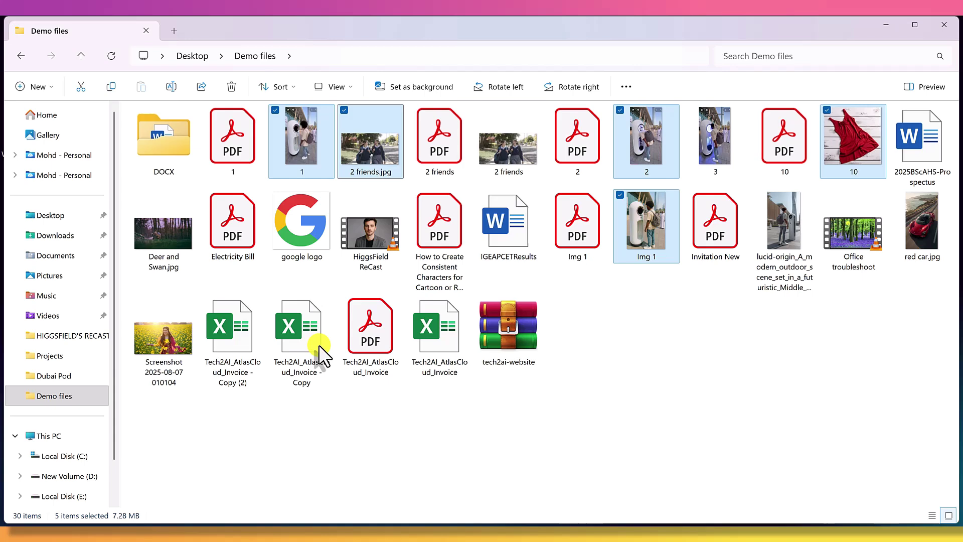
left_click(667, 408)
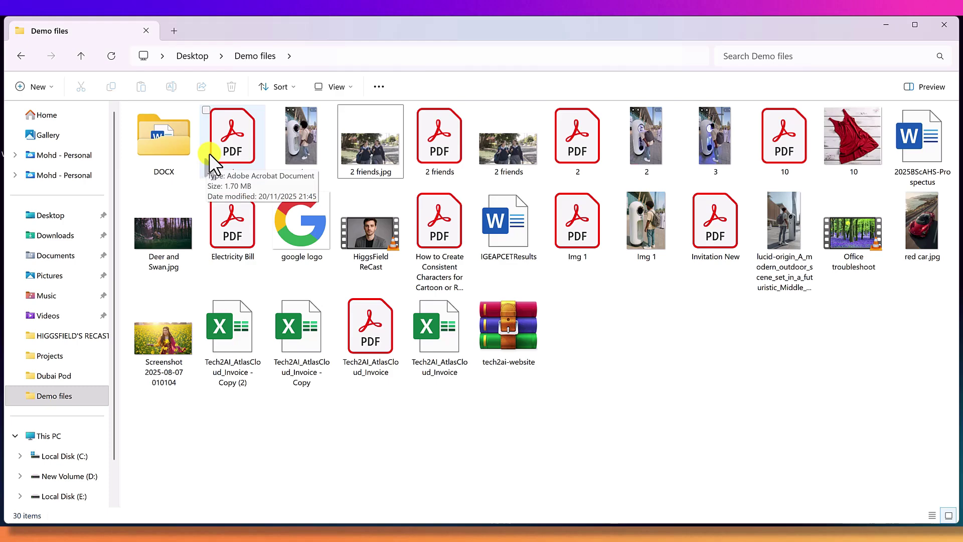
left_click(230, 161)
left_click(421, 150, "ctrl")
left_click(581, 148, "ctrl")
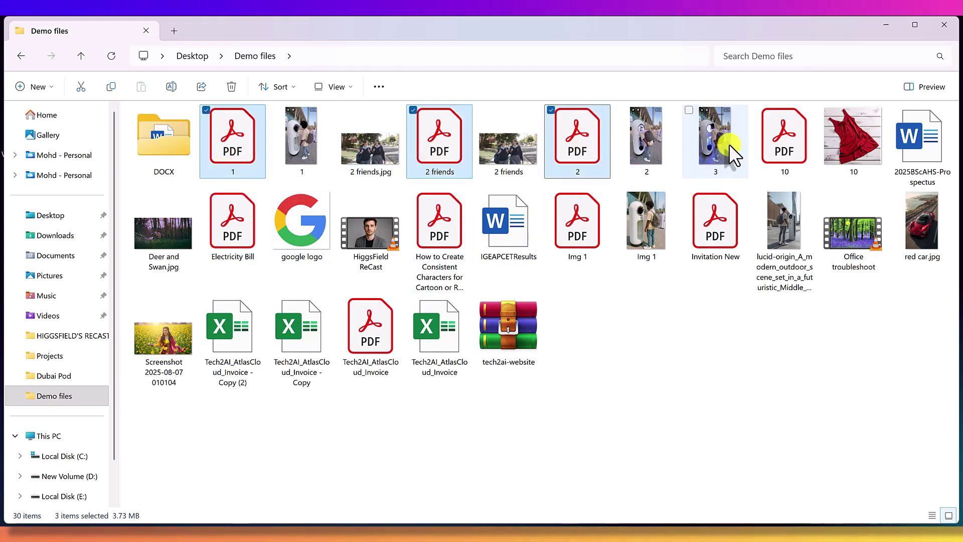
left_click(780, 146, "ctrl")
left_click(582, 222, "ctrl")
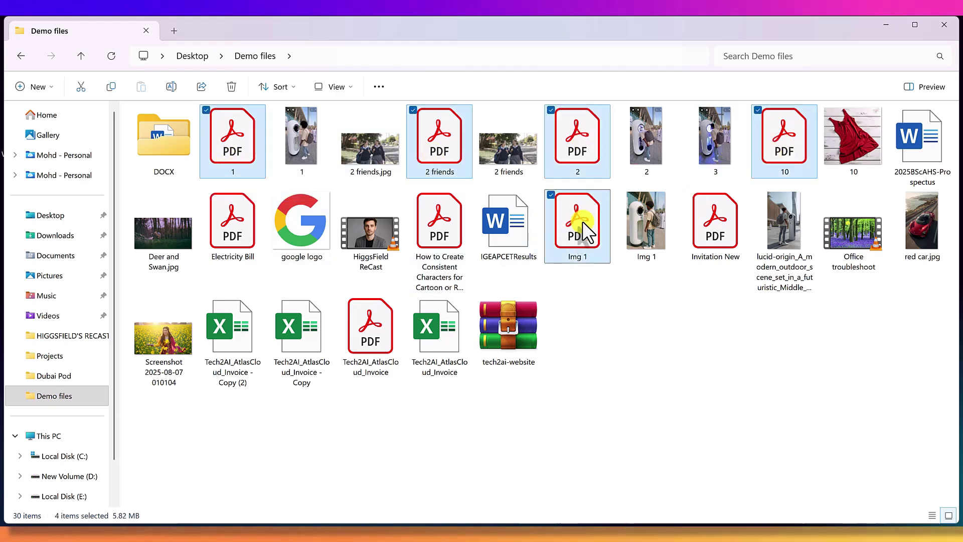
left_click(224, 88)
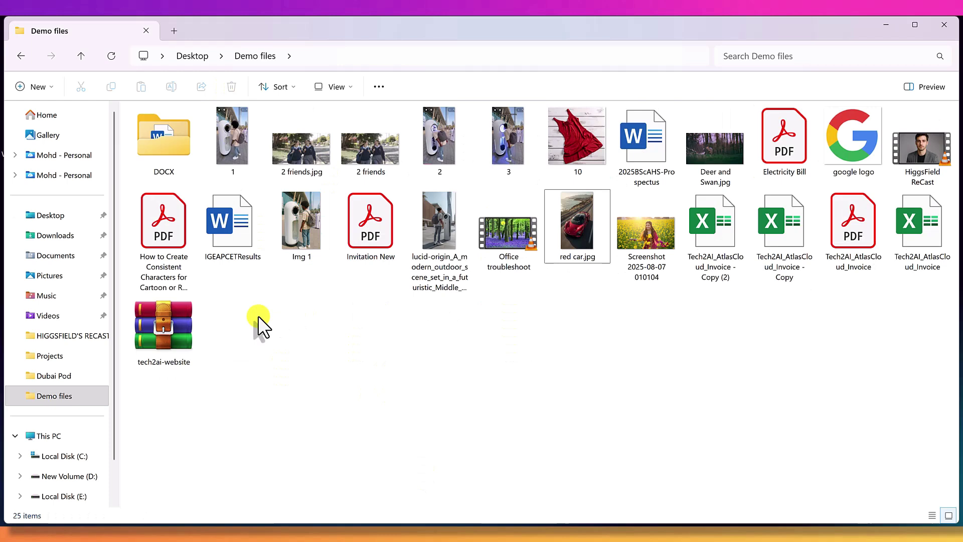
Convert 2025BScAHS-Prospectus to 2025BScAHS-Prospectus.pdf using File Converter's To Pdf option.
left_click(643, 139)
right_click(642, 137)
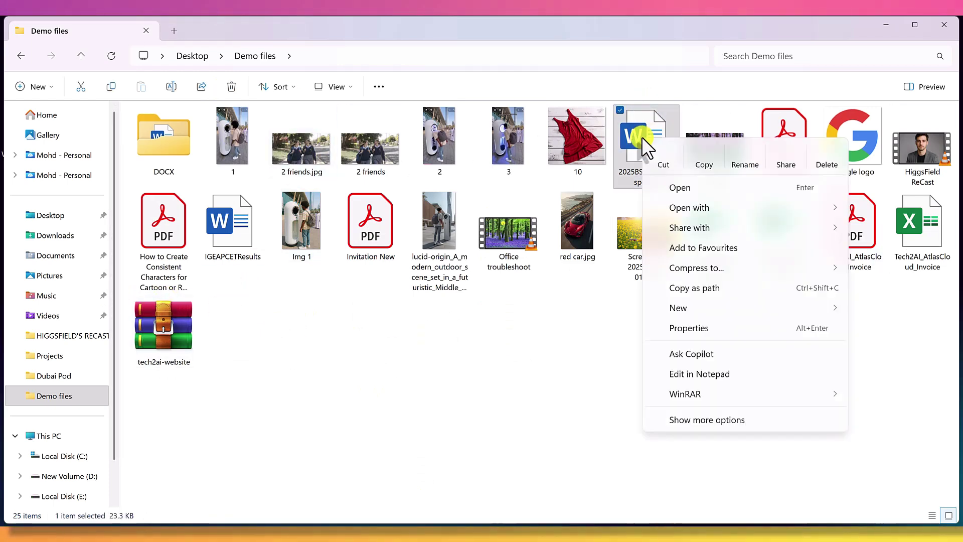
left_click(696, 421)
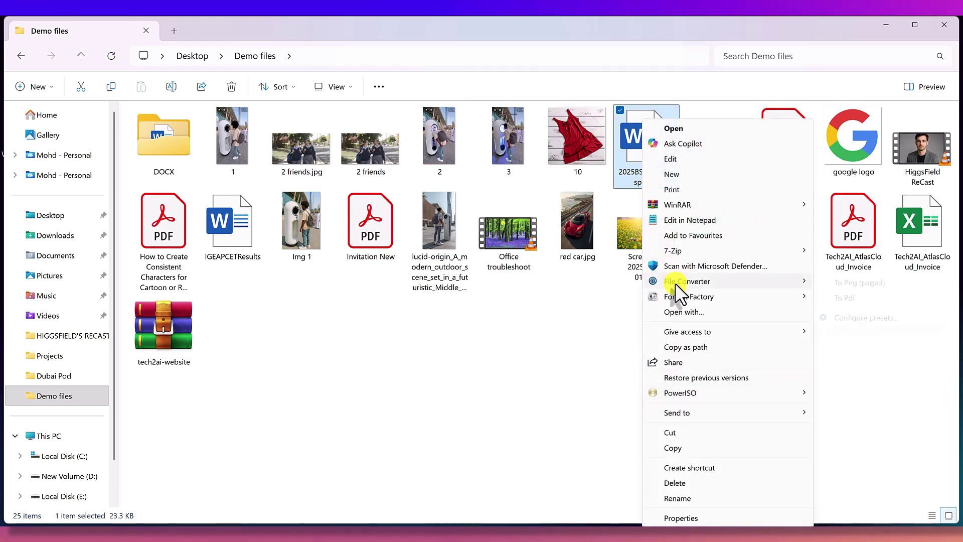
mouse_move(675, 283)
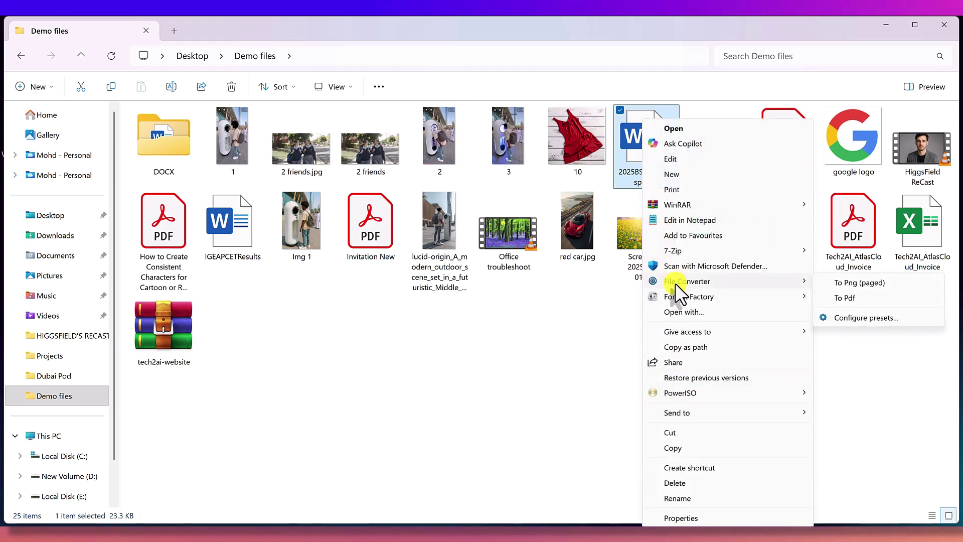
left_click(863, 299)
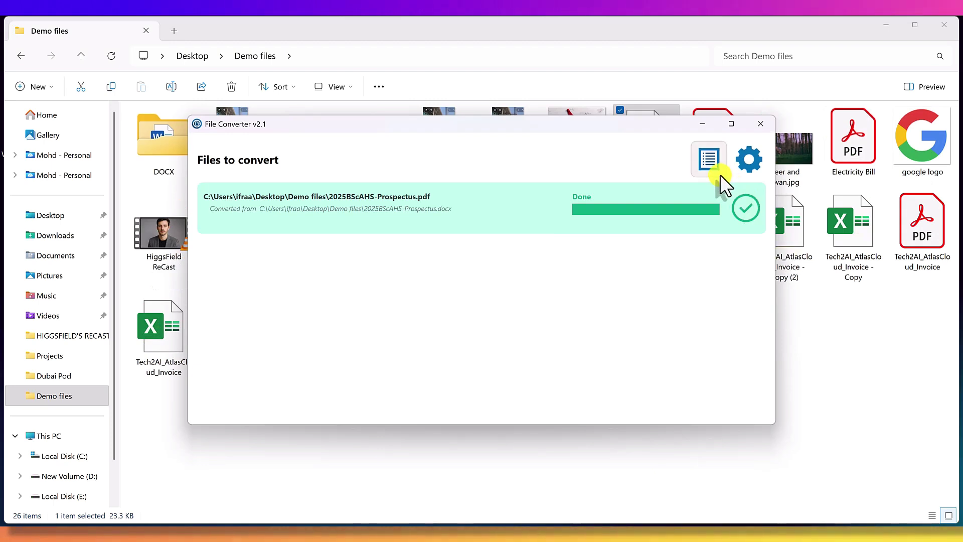
Convert the prospectus with To Png (paged) into eight page images, 1 of 8 to 8 of 8.
left_click(706, 127)
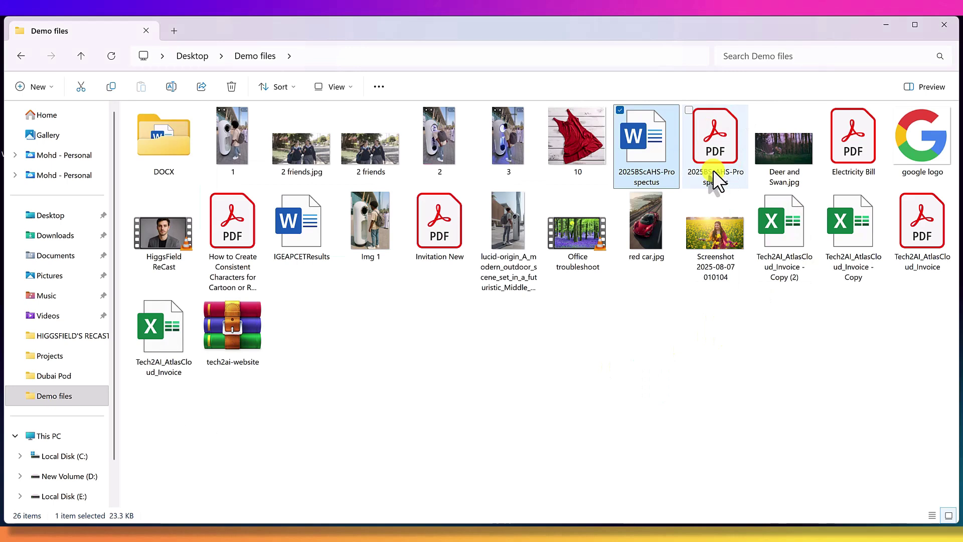
left_click(688, 400)
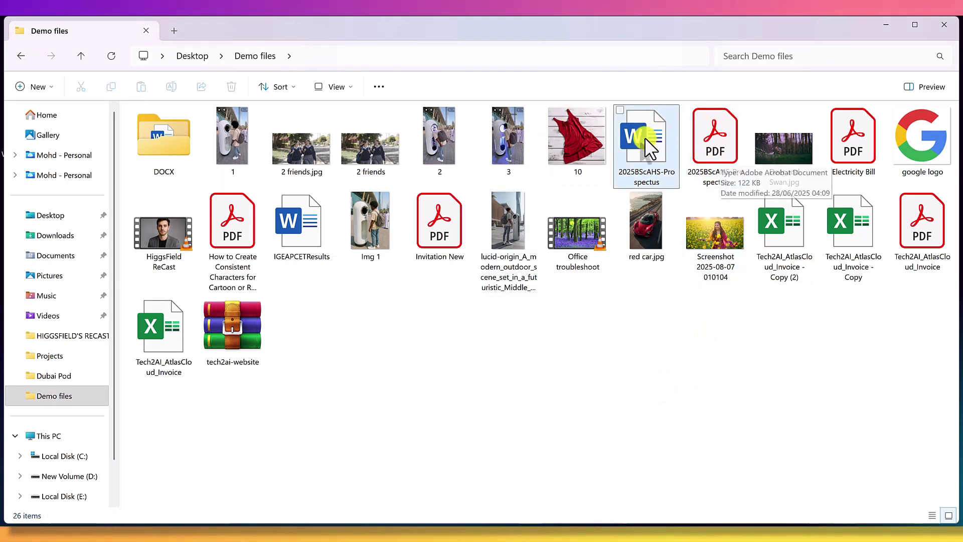
right_click(628, 152)
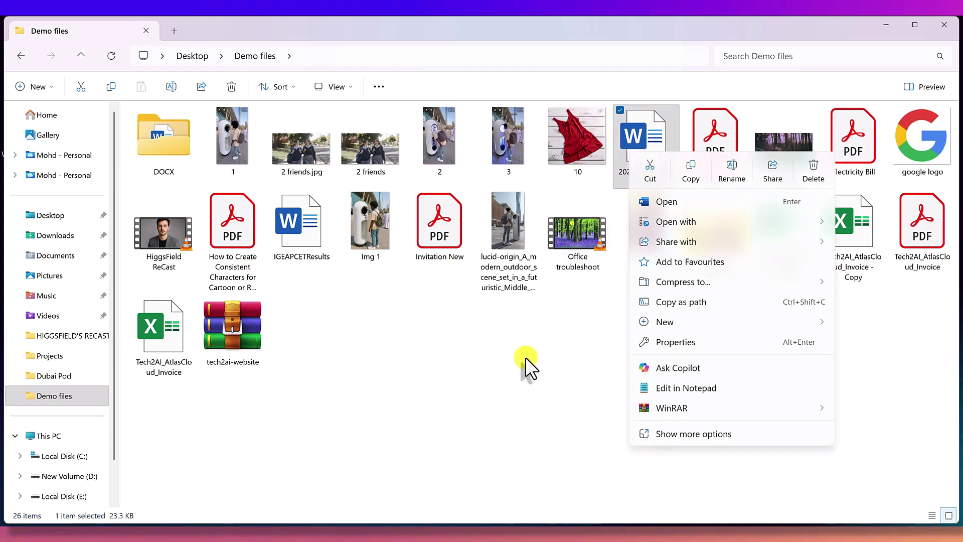
left_click(700, 434)
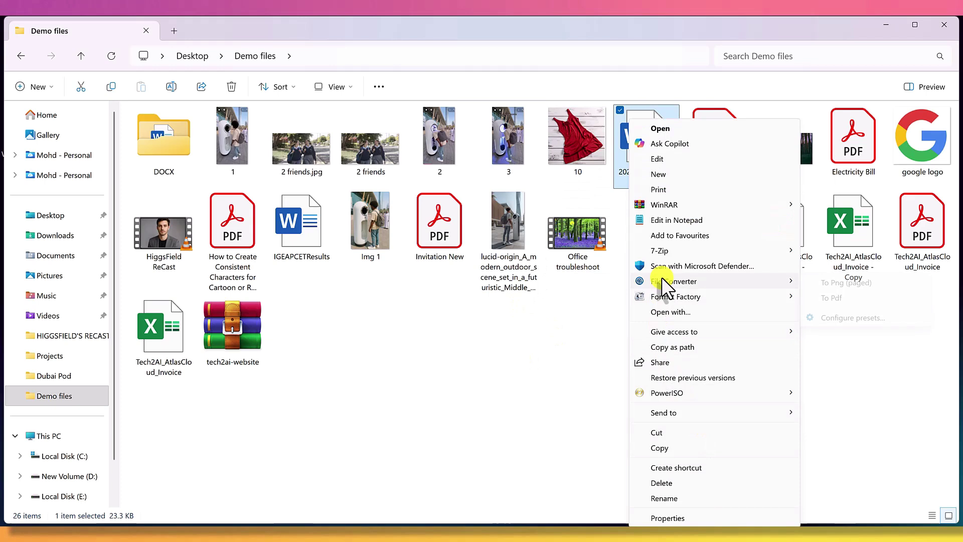
left_click(847, 282)
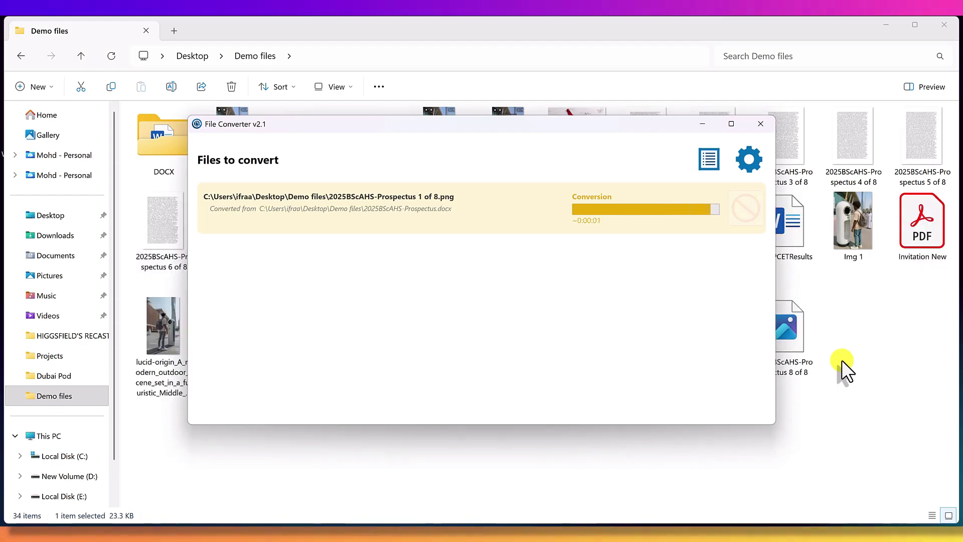
left_click(759, 123)
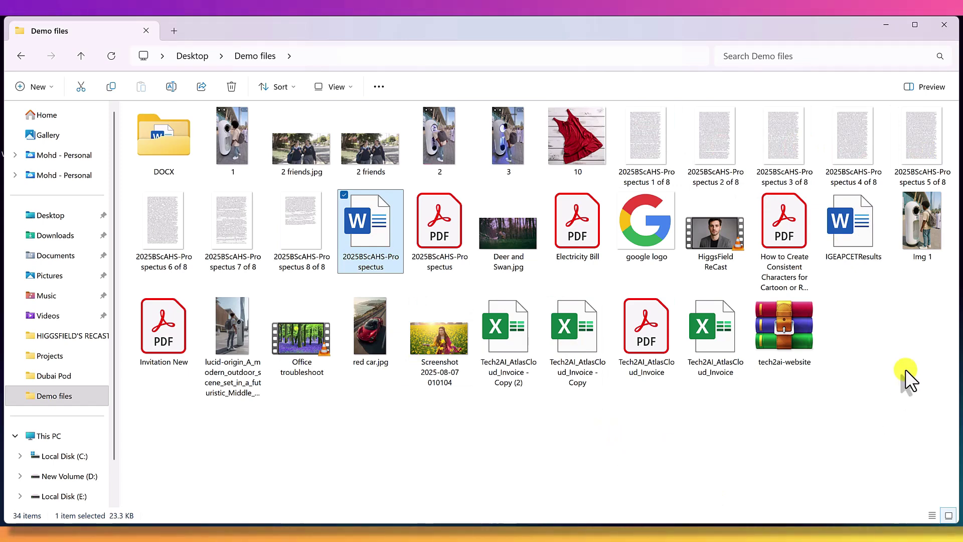
Convert the Electricity Bill PDF with To Png (paged) into Electricity Bill 1 of 1.
left_click(563, 223)
right_click(563, 223)
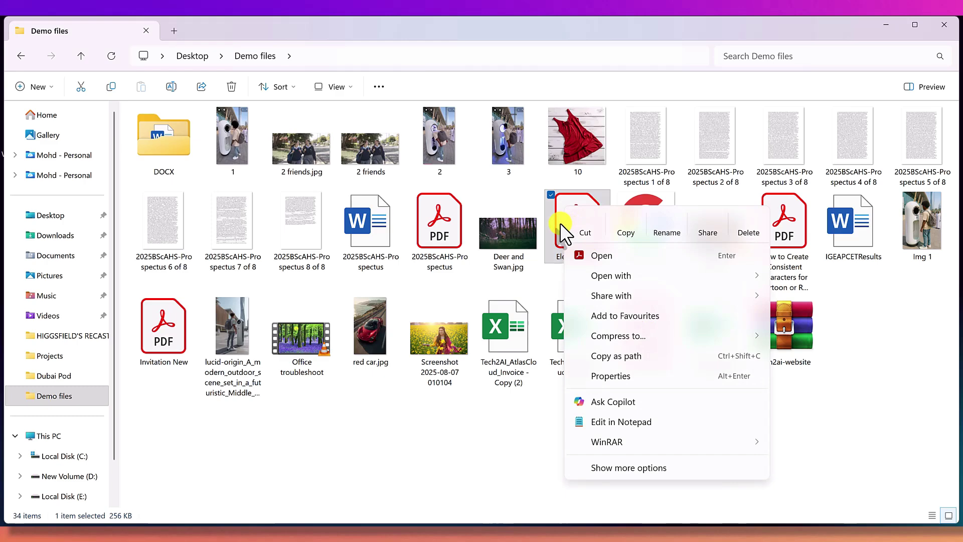
left_click(627, 470)
mouse_move(643, 282)
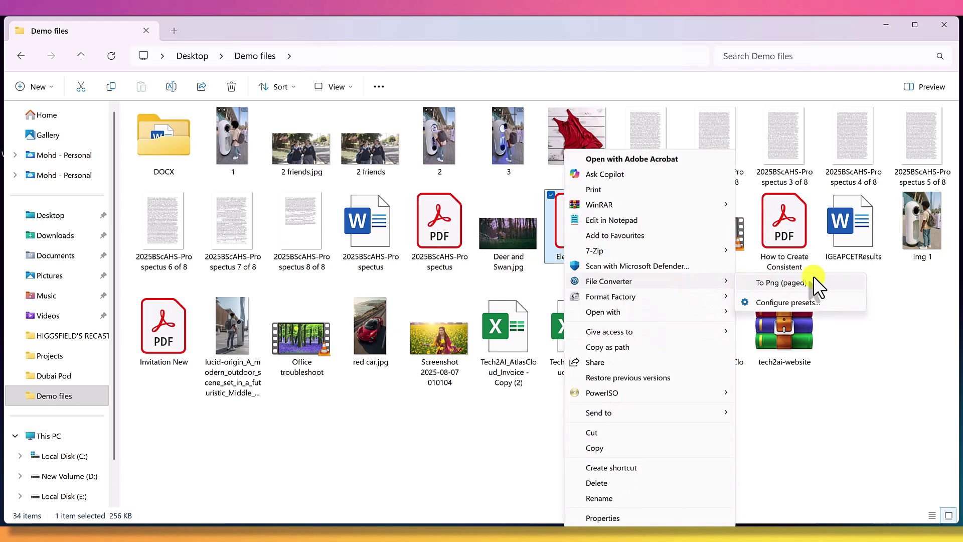
left_click(794, 281)
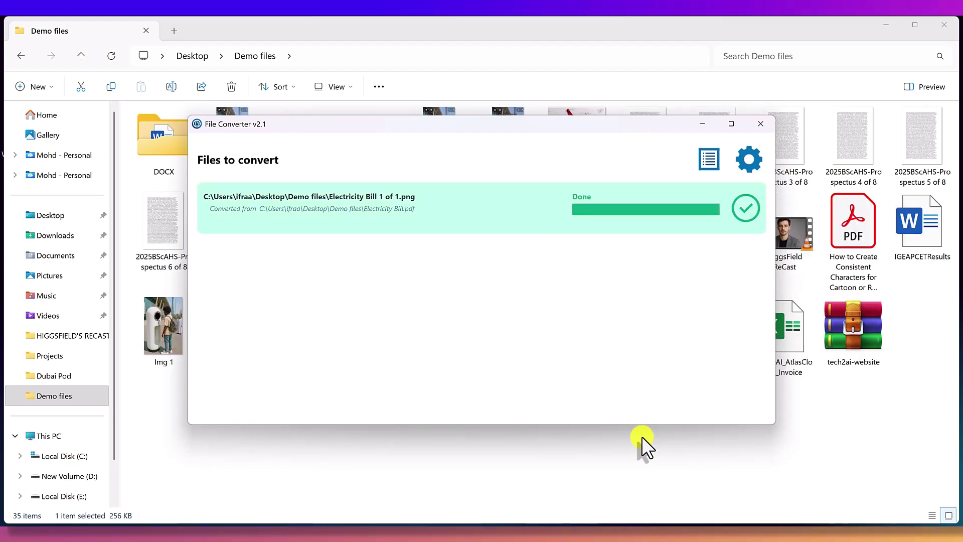
left_click(759, 124)
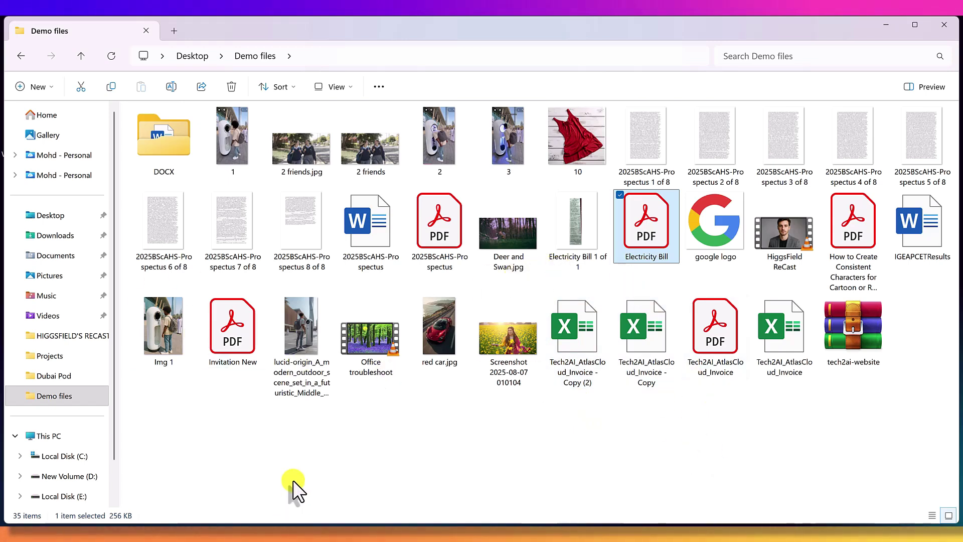
Convert Tech2AI_AtlasCloud_Invoice - Copy (2).xlsx to PDF with File Converter's To Pdf option.
mouse_move(585, 340)
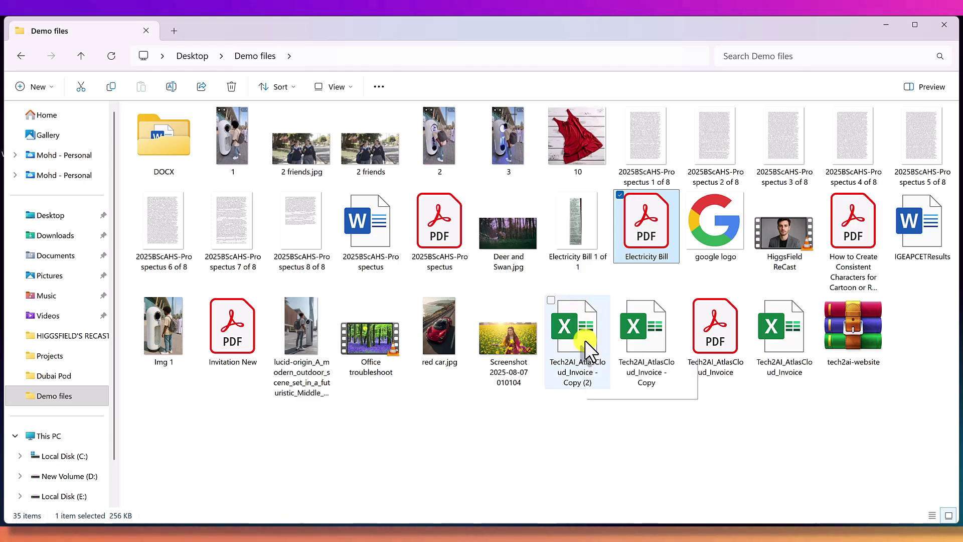
left_click(585, 340)
right_click(585, 340)
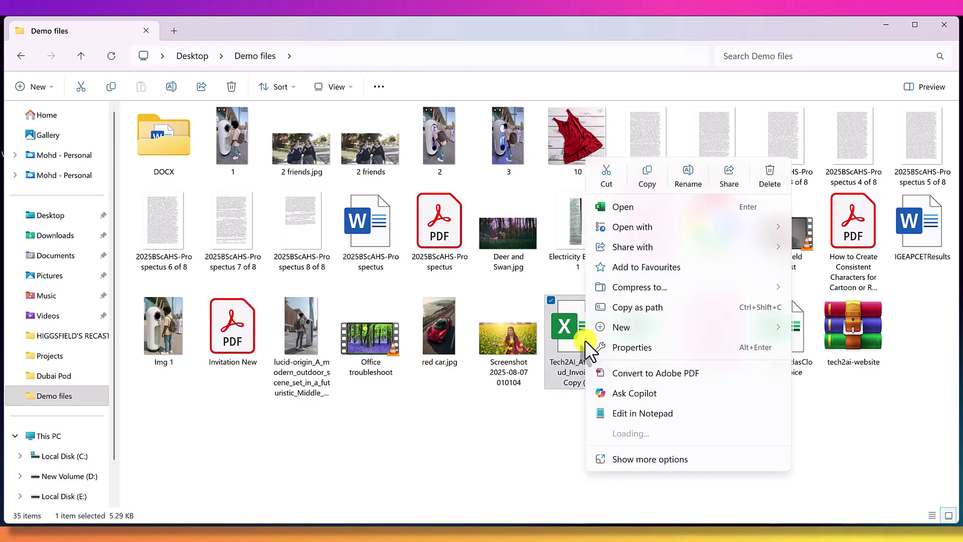
left_click(651, 459)
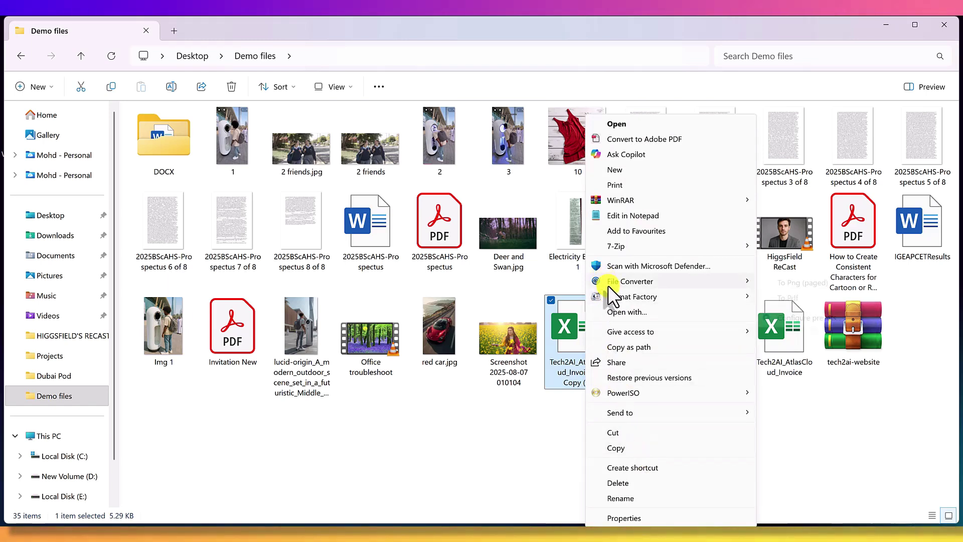
mouse_move(608, 285)
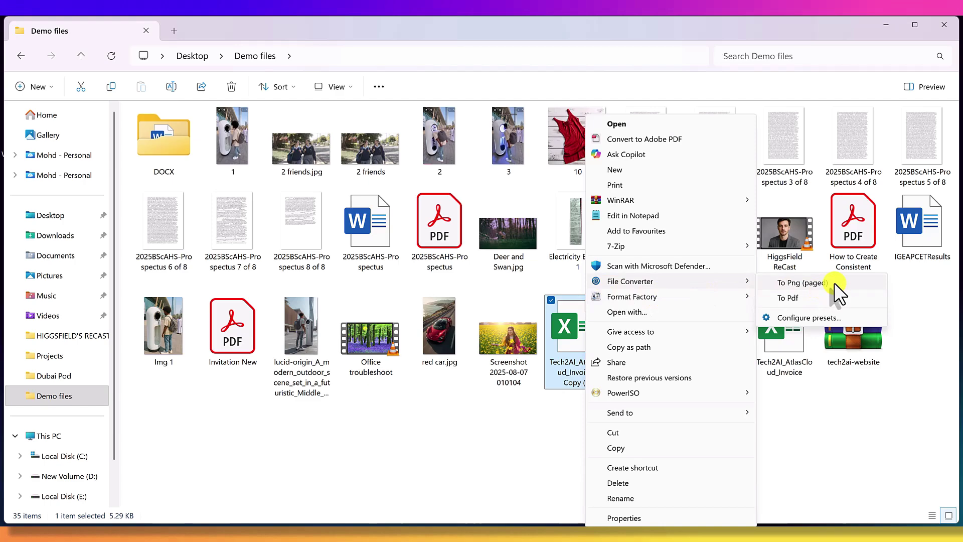
left_click(797, 297)
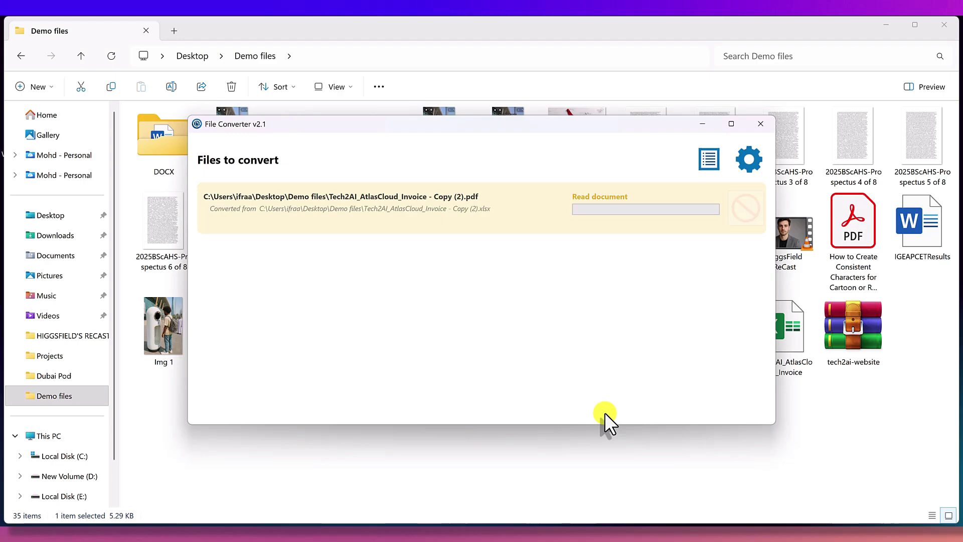
left_click(757, 123)
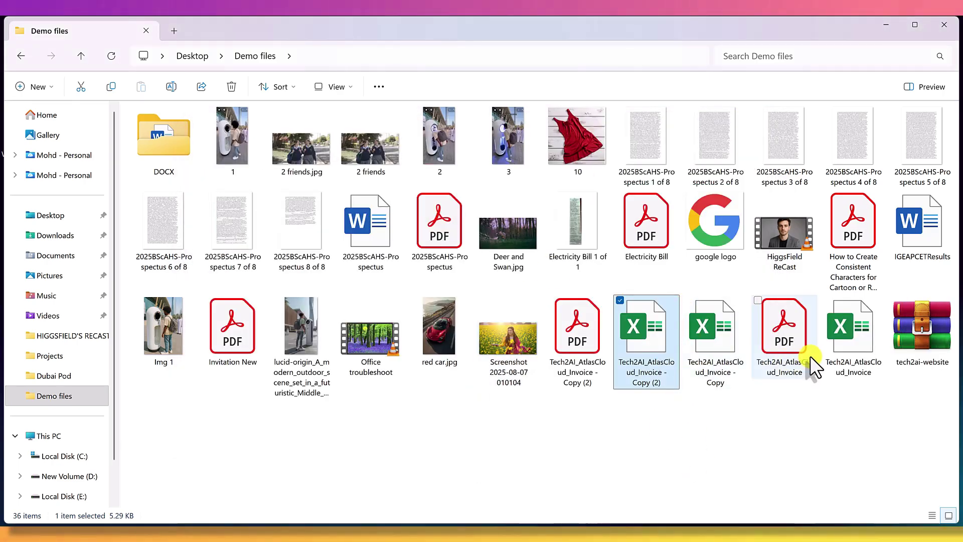
Convert HiggsField ReCast.mp4 to an MP3 with File Converter's To Mp3 action.
left_click(581, 436)
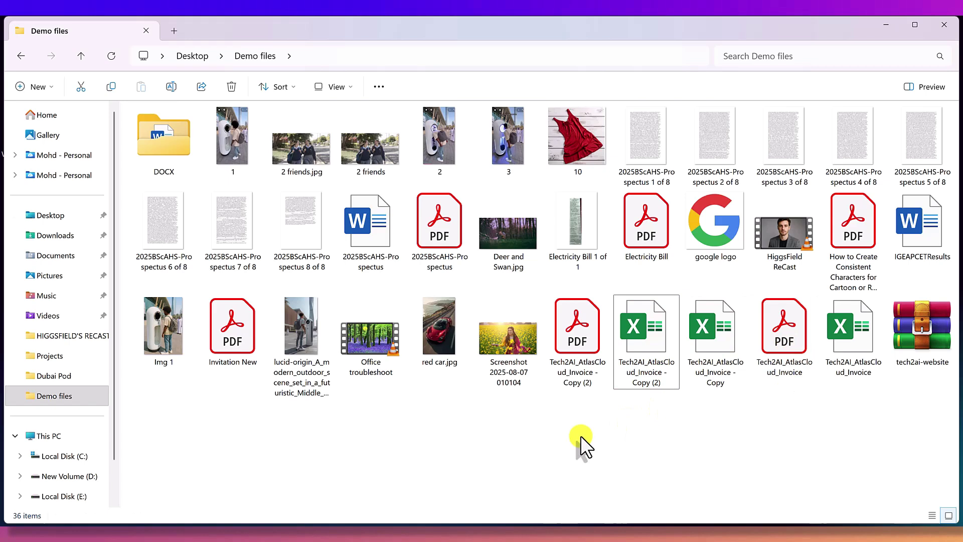
mouse_move(778, 237)
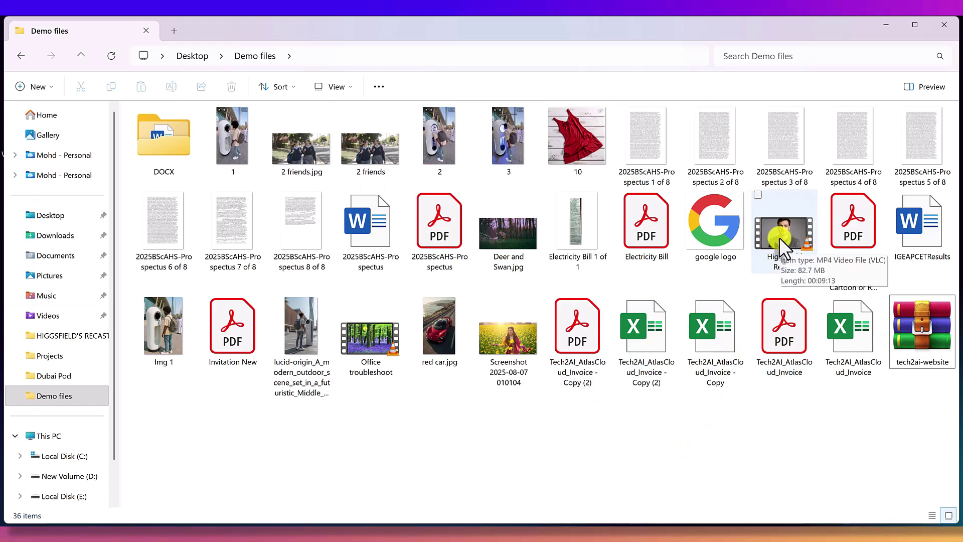
left_click(773, 236)
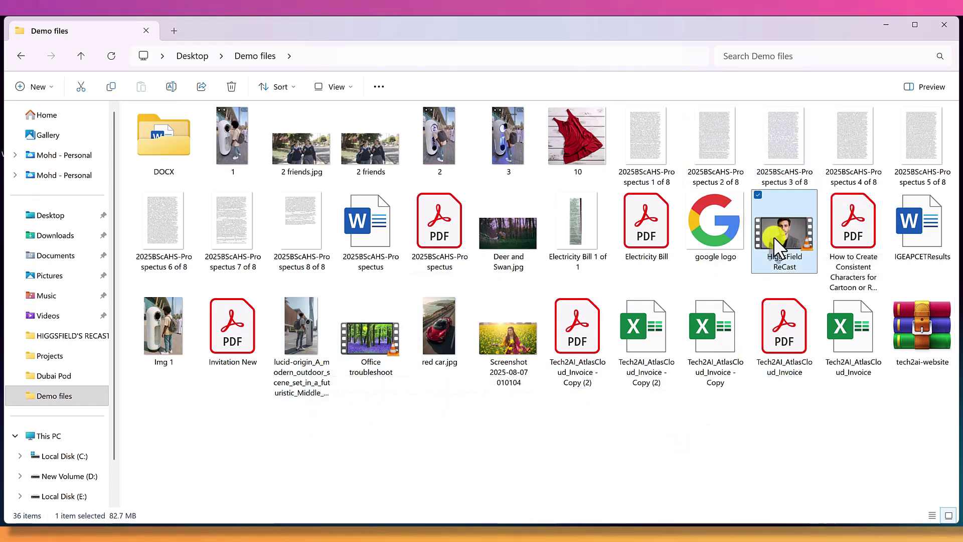
right_click(773, 236)
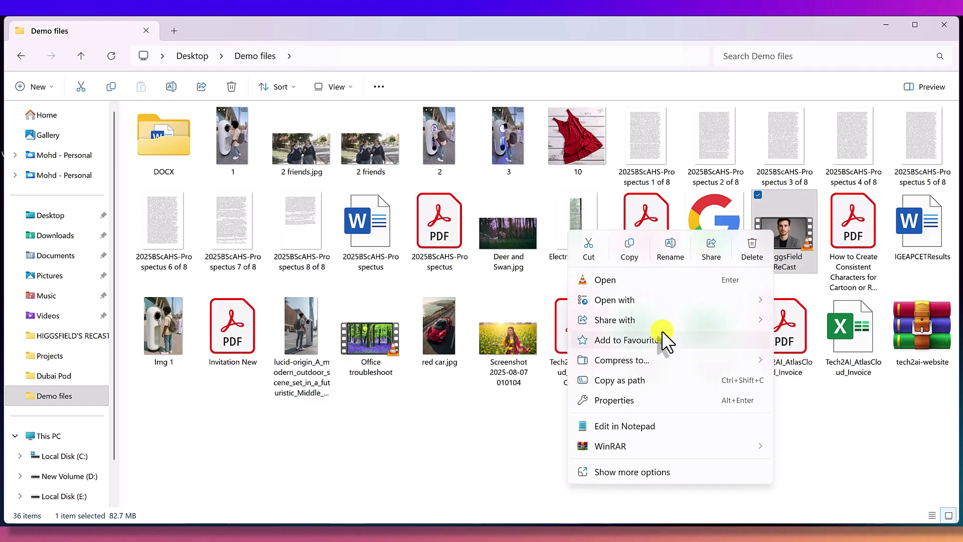
left_click(638, 476)
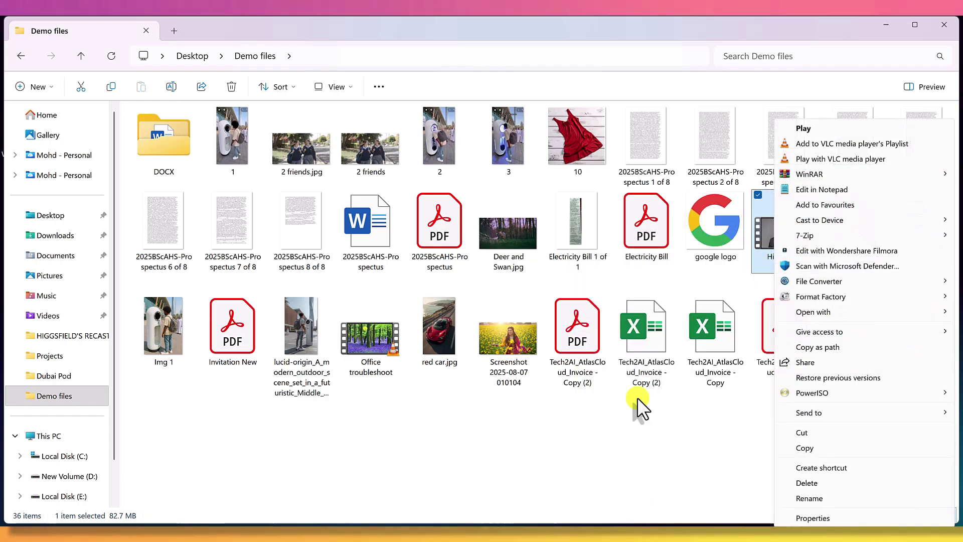
mouse_move(828, 277)
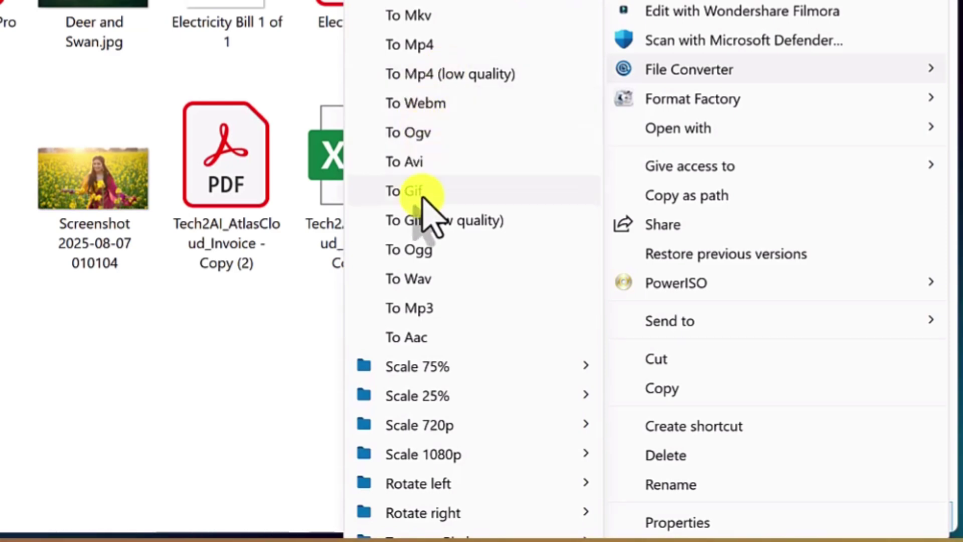
left_click(409, 308)
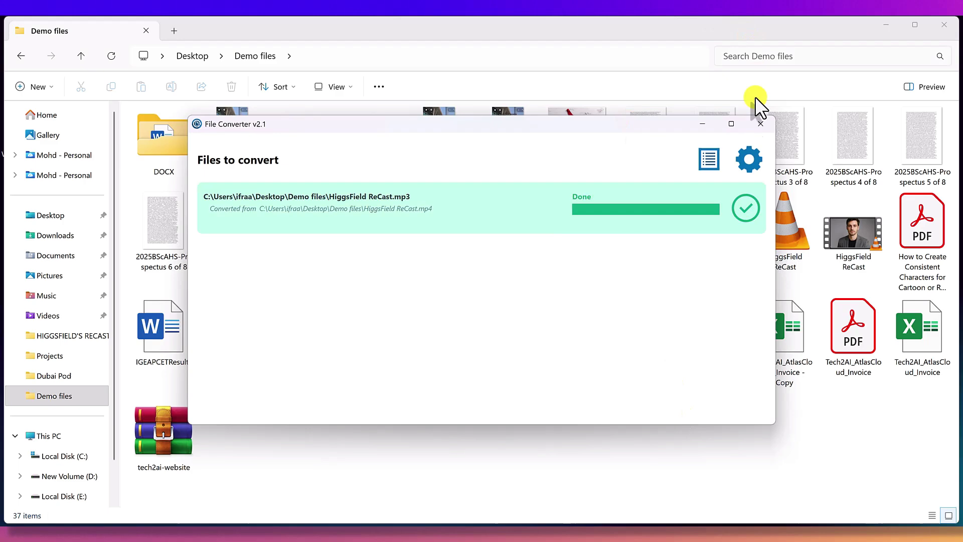
Close the finished conversion window and reselect the HiggsField ReCast video.
left_click(758, 124)
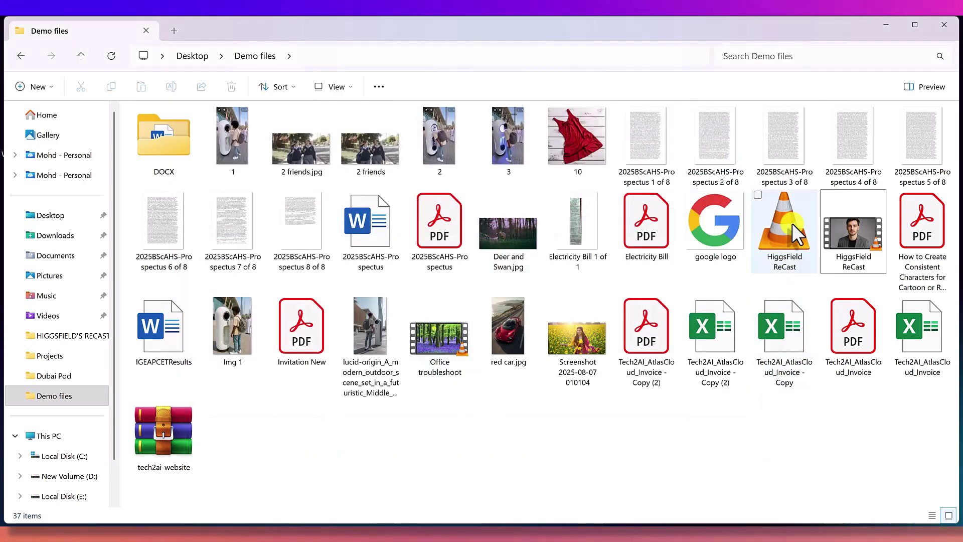
mouse_move(779, 240)
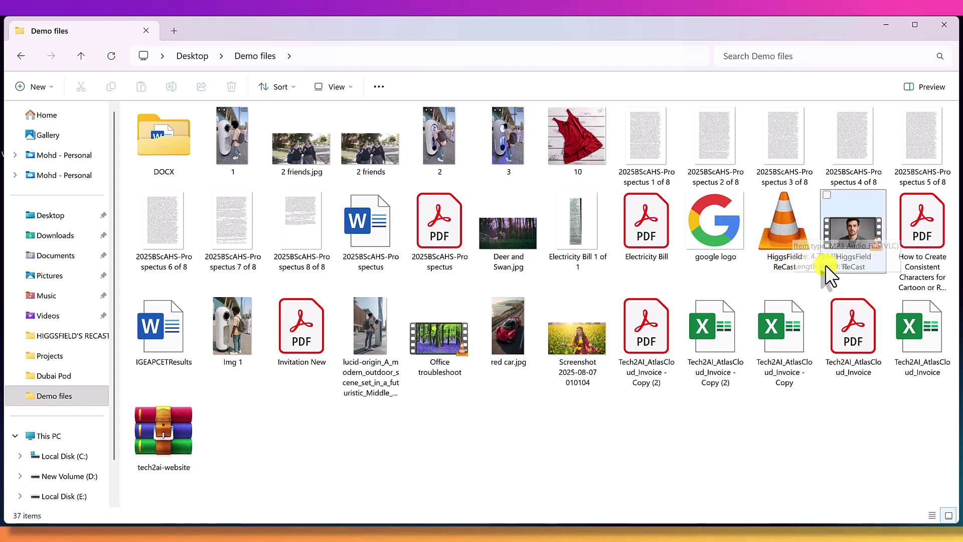
mouse_move(796, 258)
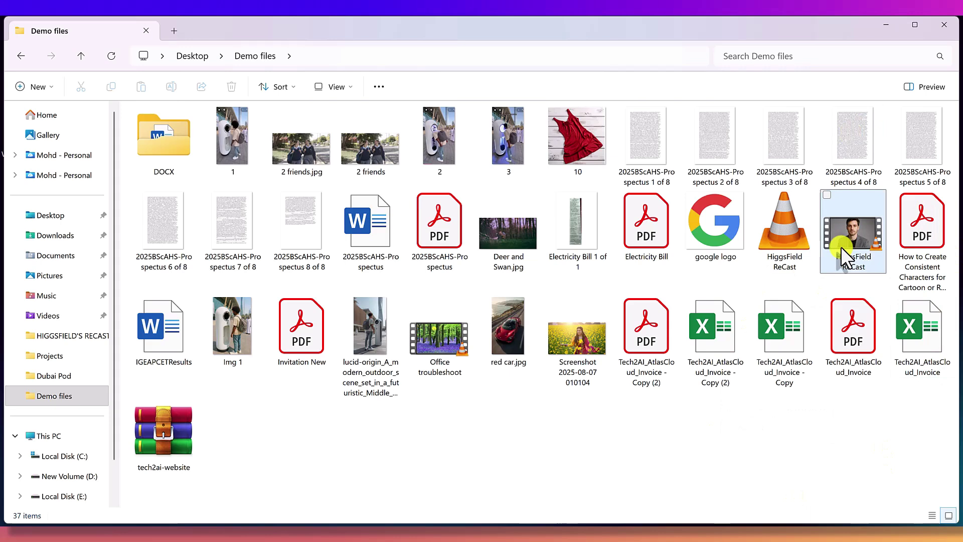
left_click(850, 231)
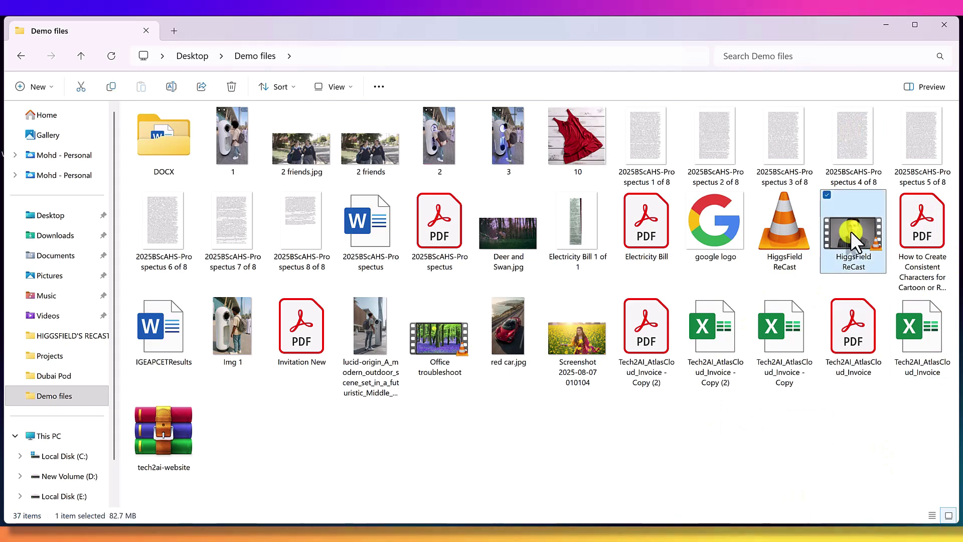
Make a 75%-scaled Mp4 copy, HiggsField ReCast (2).mp4, then minimise the finished conversion window.
right_click(851, 230)
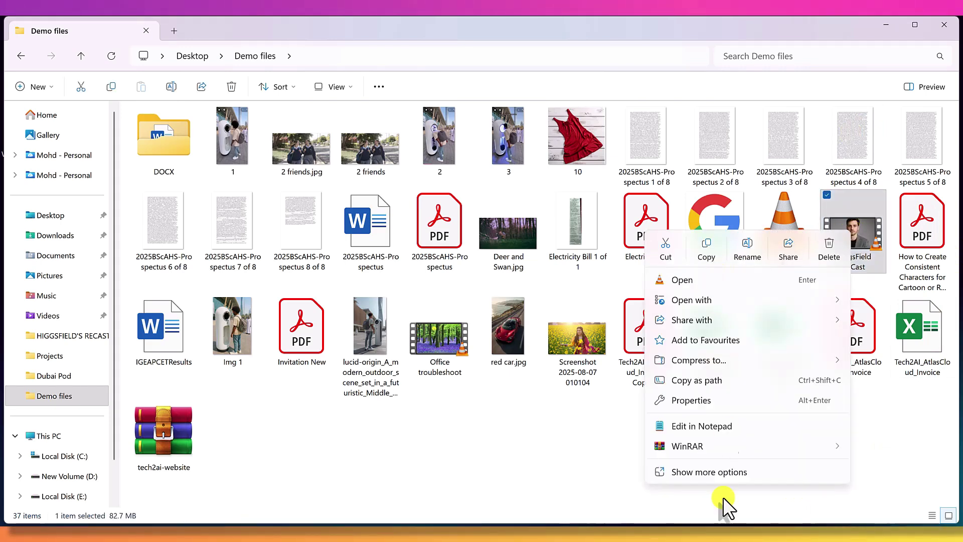
left_click(717, 472)
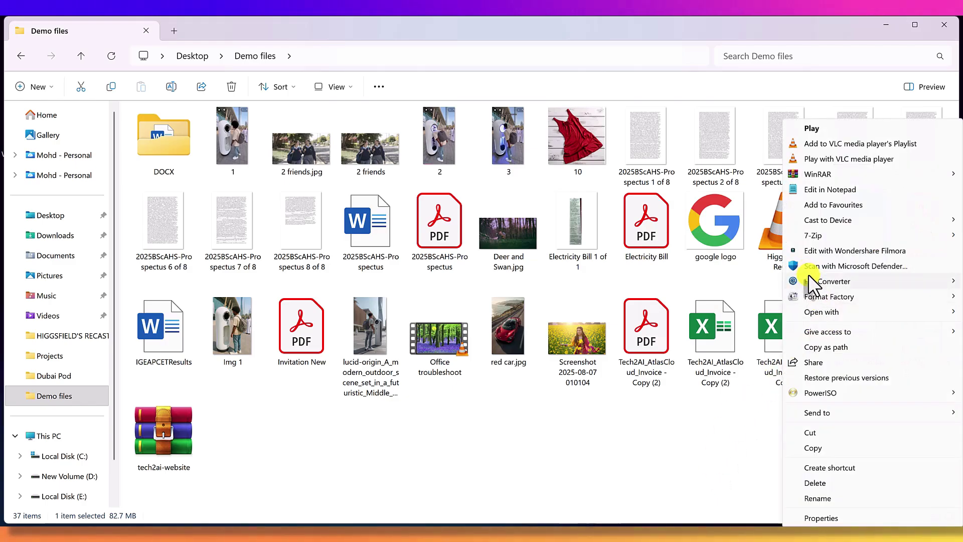
mouse_move(810, 280)
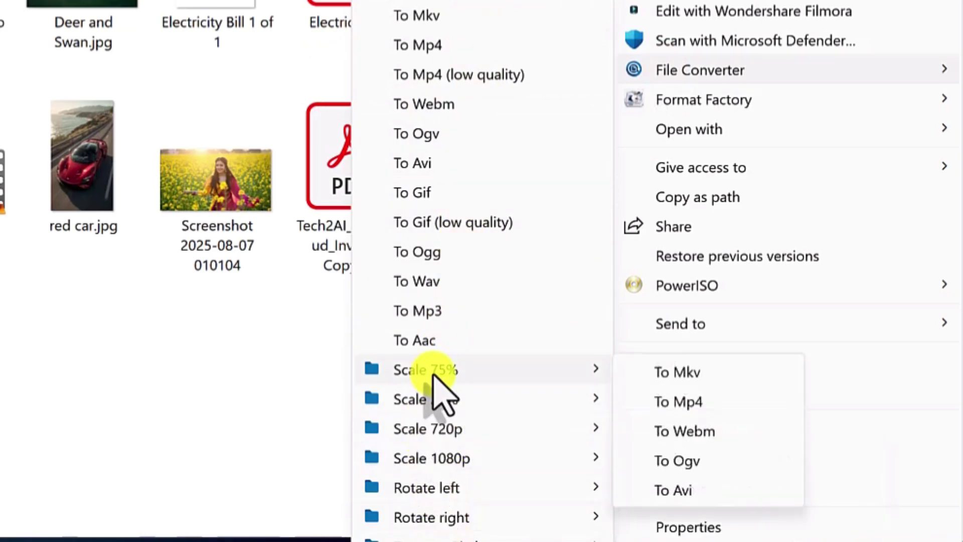
left_click(688, 402)
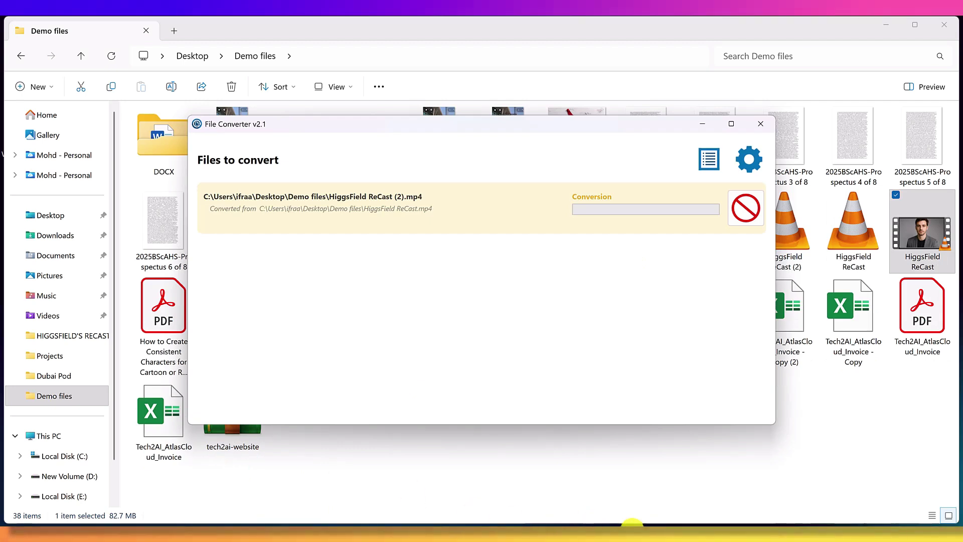
left_click(626, 524)
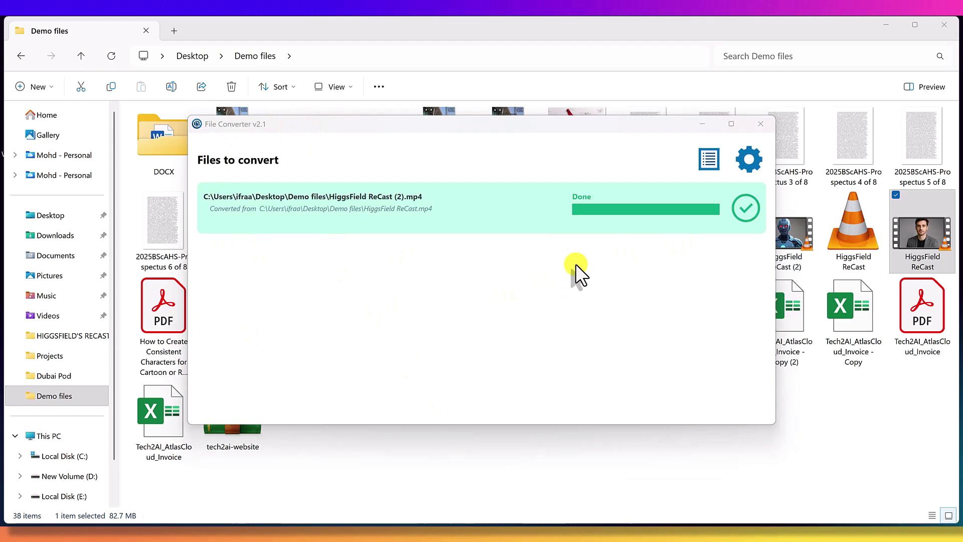
left_click(700, 125)
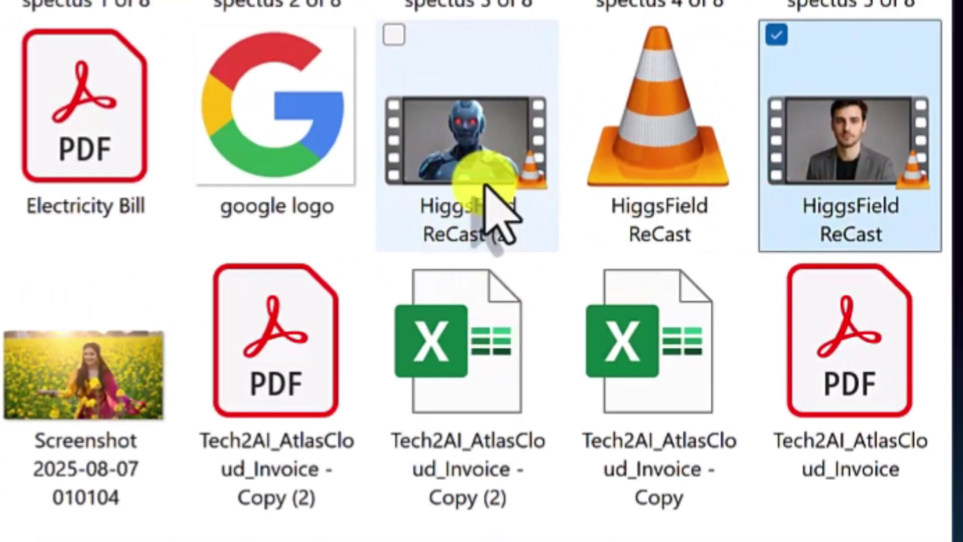
Compare the 40.1 MB HiggsField ReCast (2) with the 82.7 MB original, then close Demo files.
mouse_move(479, 210)
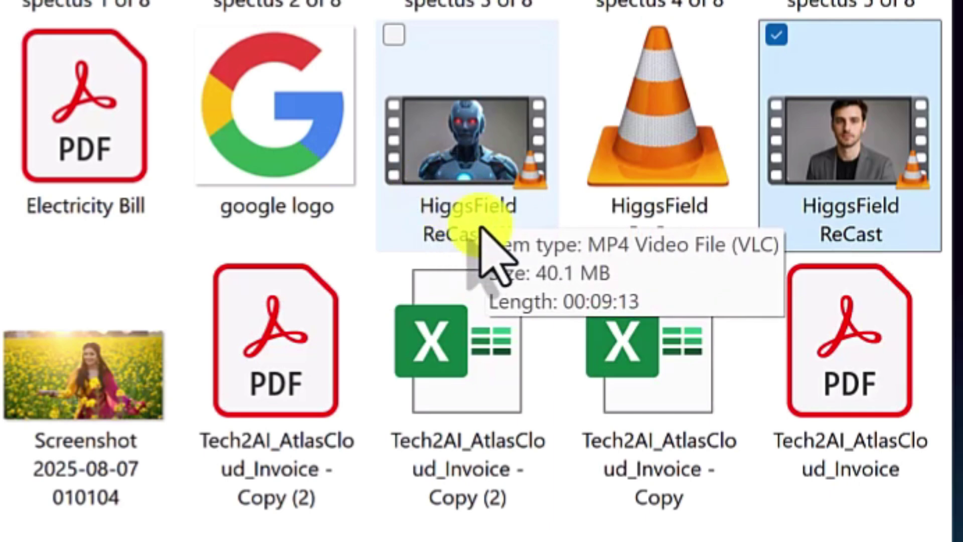
mouse_move(870, 134)
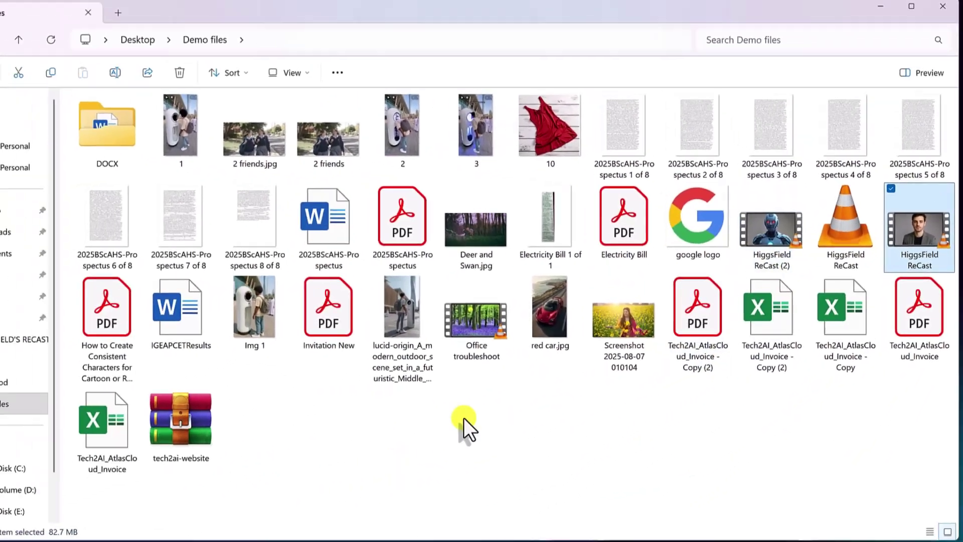
left_click(288, 473)
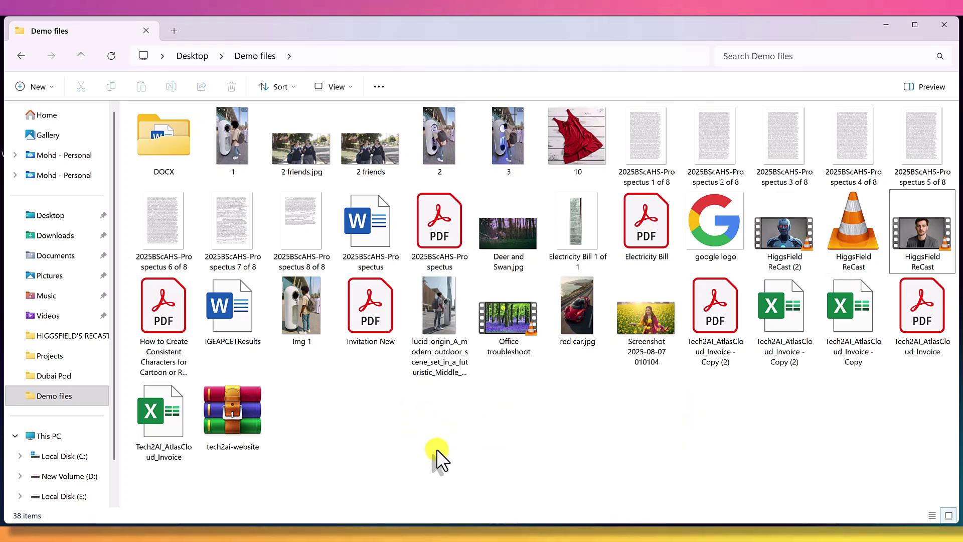
left_click(944, 25)
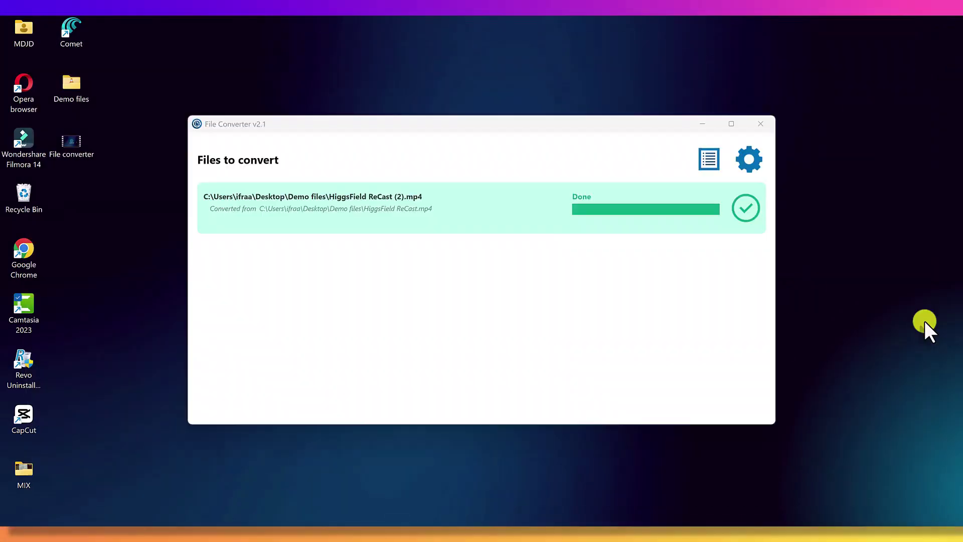
In the To Mp4 preset, switch output to Wav and back to Mp4, then raise video quality.
left_click(747, 158)
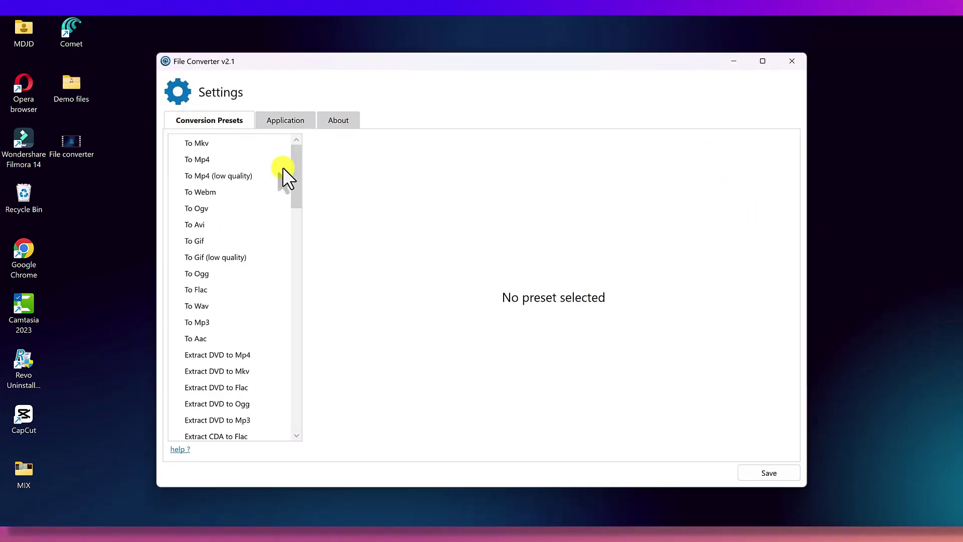
left_click(201, 160)
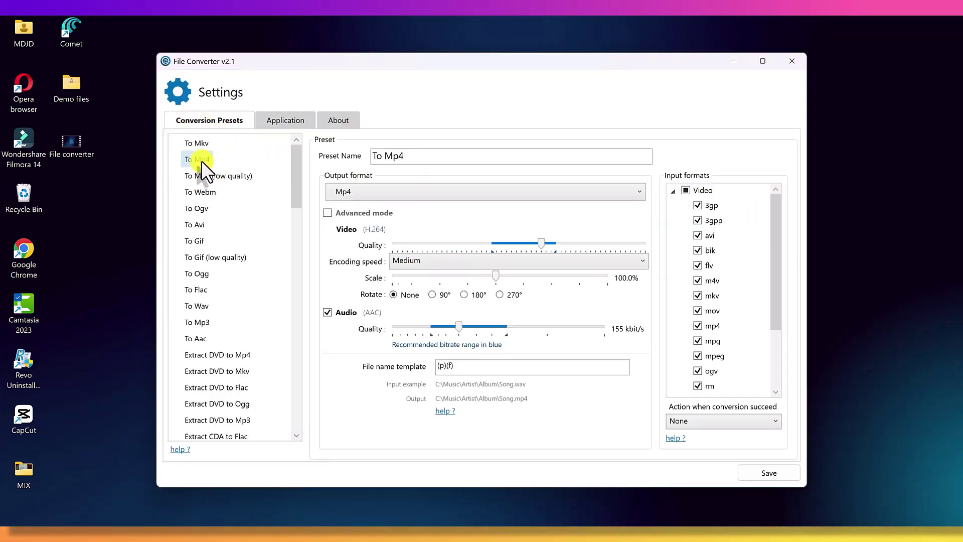
left_click(639, 192)
scroll(352, 258, "up", 3)
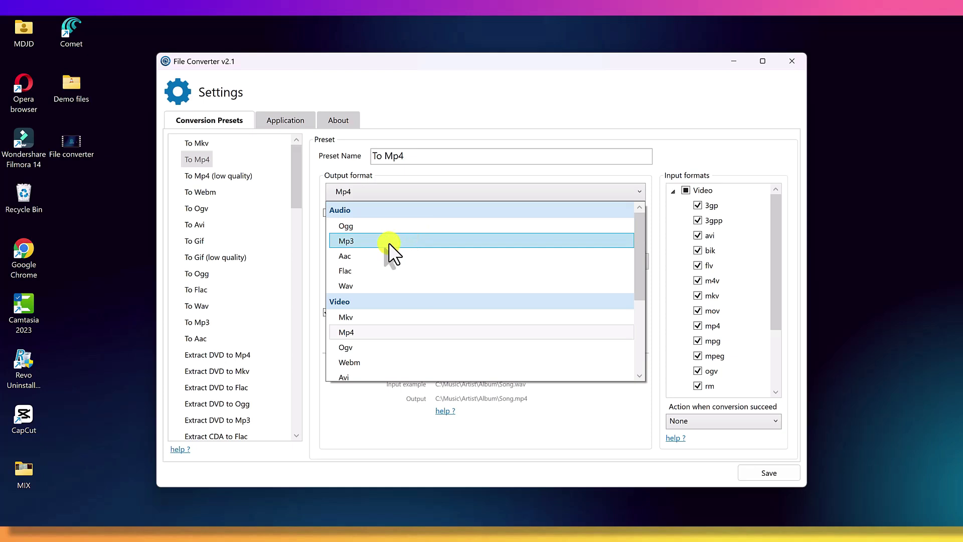
left_click(379, 285)
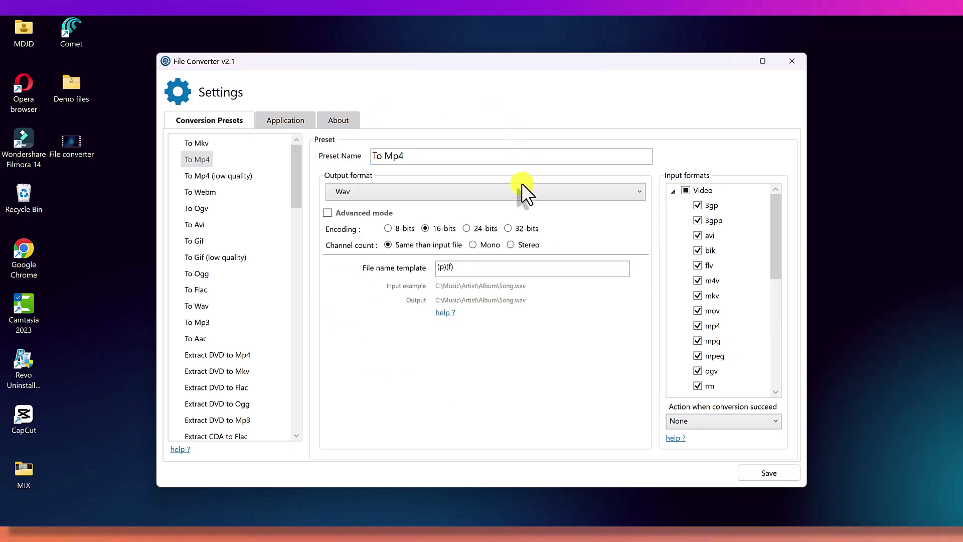
left_click(639, 190)
left_click(409, 270)
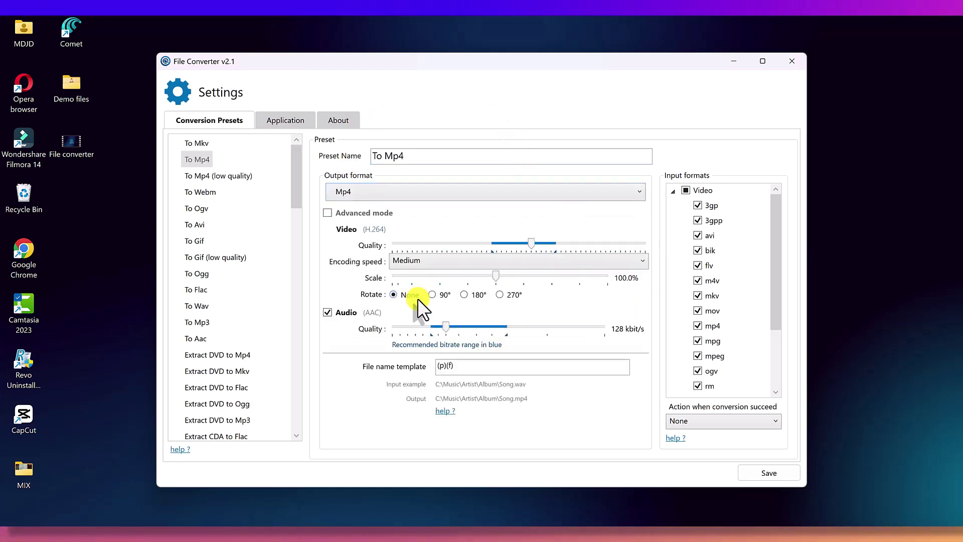
mouse_move(531, 244)
left_mouse_down()
mouse_move(543, 242)
mouse_move(533, 244)
left_mouse_up()
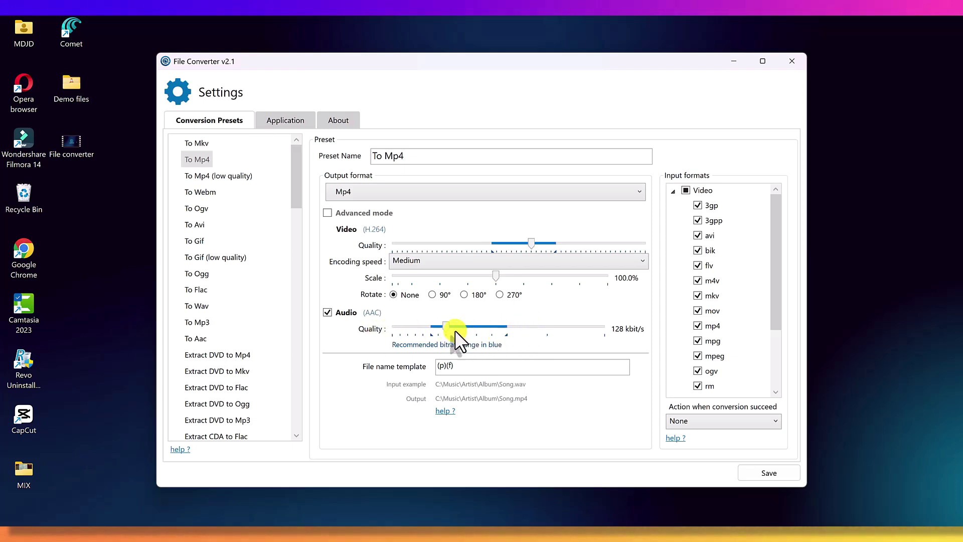
mouse_move(443, 324)
left_mouse_down()
mouse_move(473, 329)
mouse_move(451, 329)
left_mouse_up()
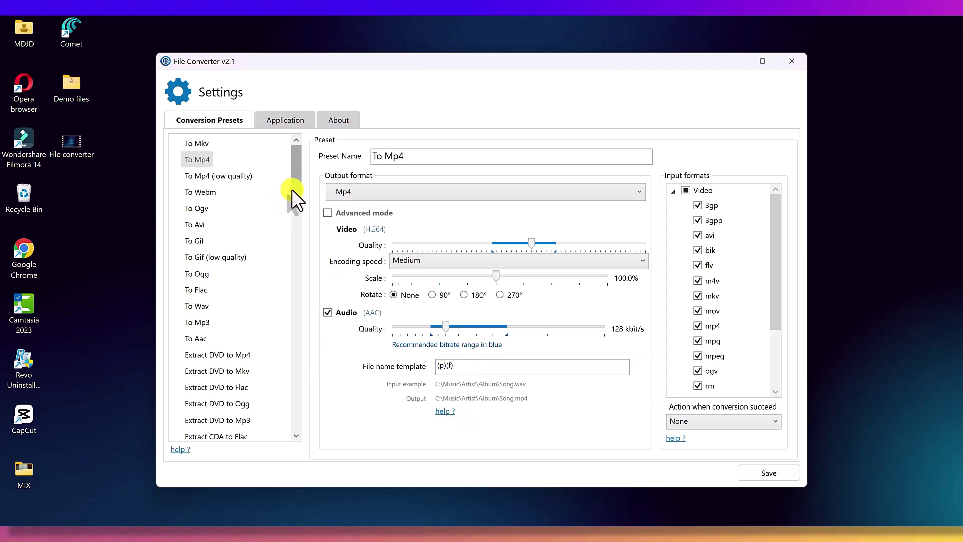
left_click_drag(297, 196, 301, 221)
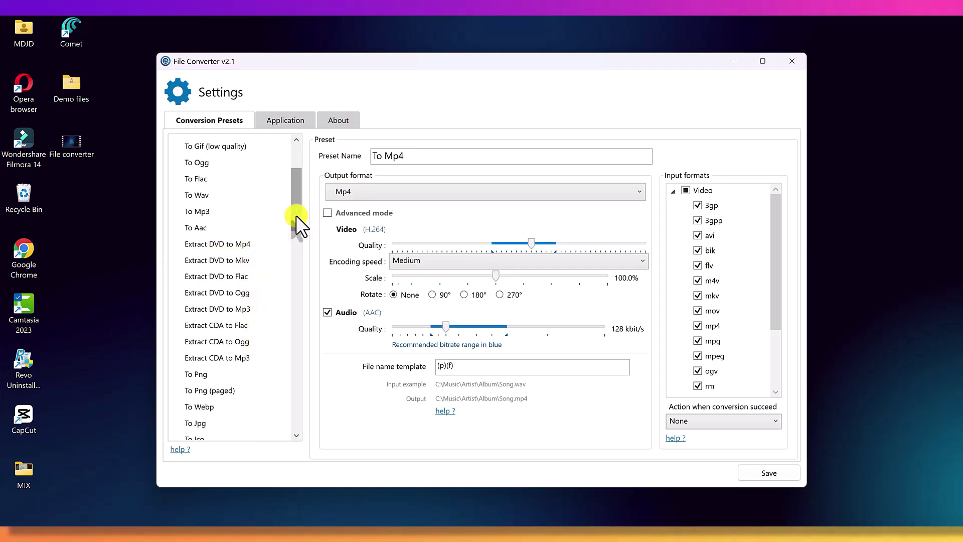
left_click_drag(296, 215, 303, 274)
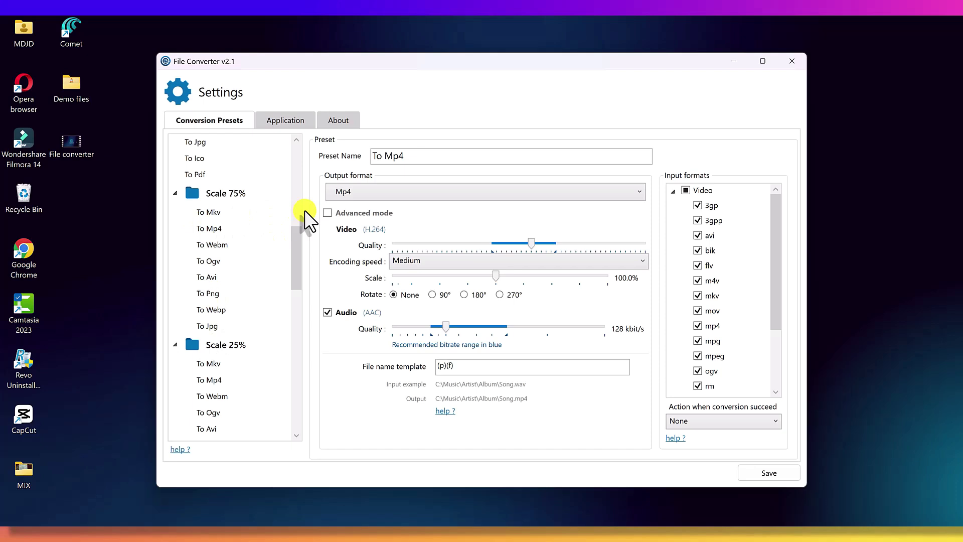
left_click_drag(298, 238, 309, 145)
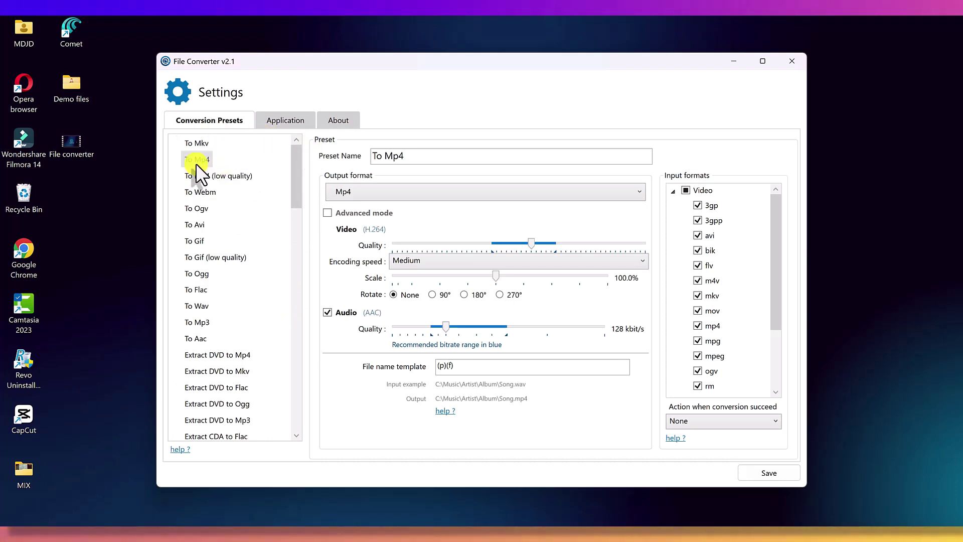
left_click_drag(300, 193, 286, 522)
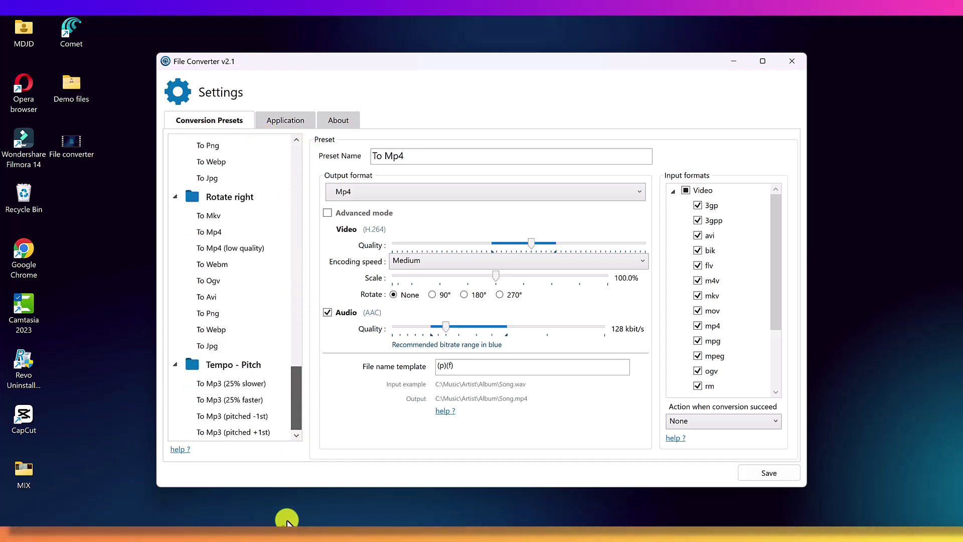
Make the Rotate right To Png preset output Webp with adjusted quality, then save the settings.
left_click(174, 365)
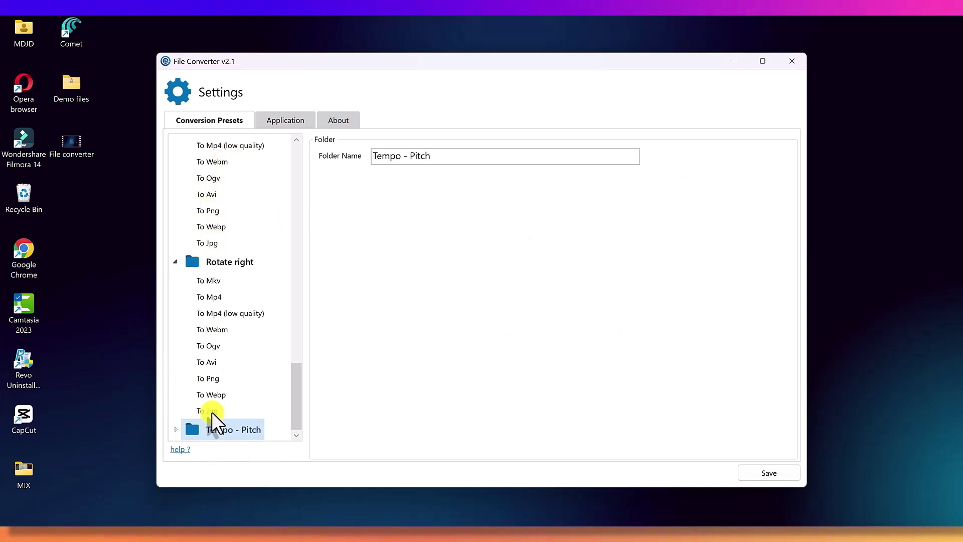
left_click(213, 382)
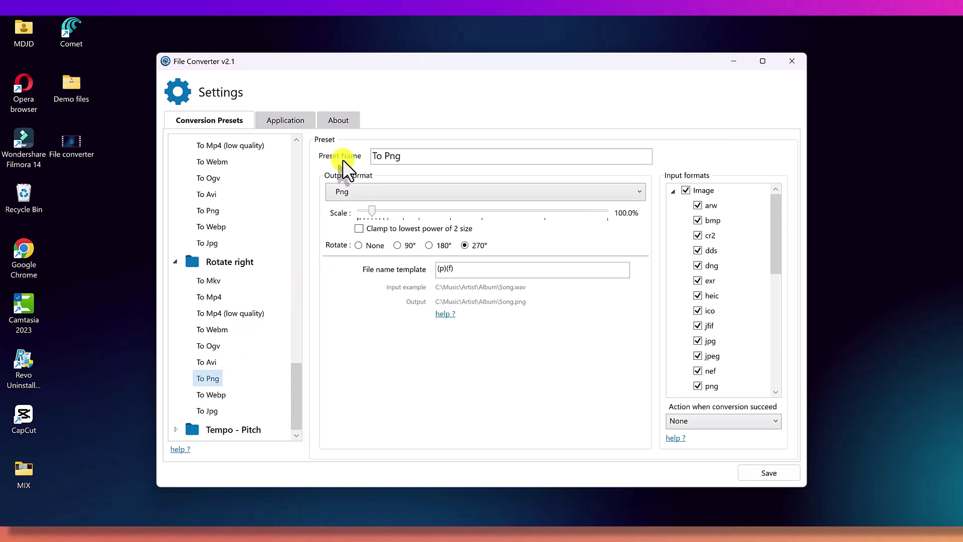
left_click(634, 196)
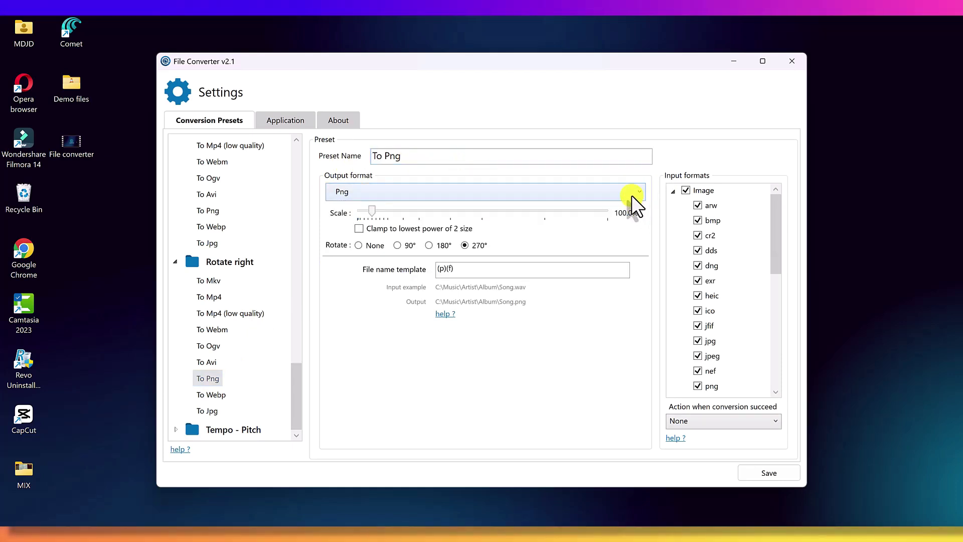
left_click(630, 194)
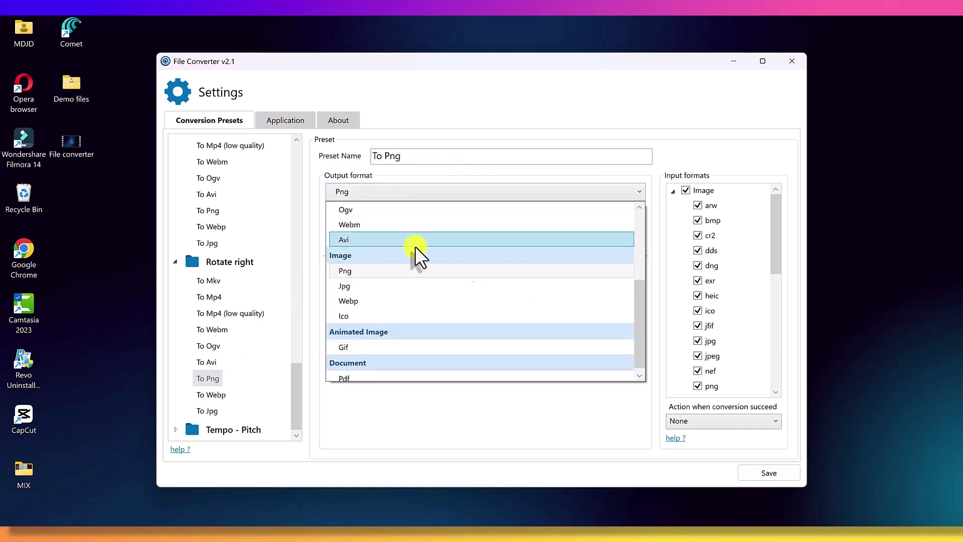
left_click(366, 300)
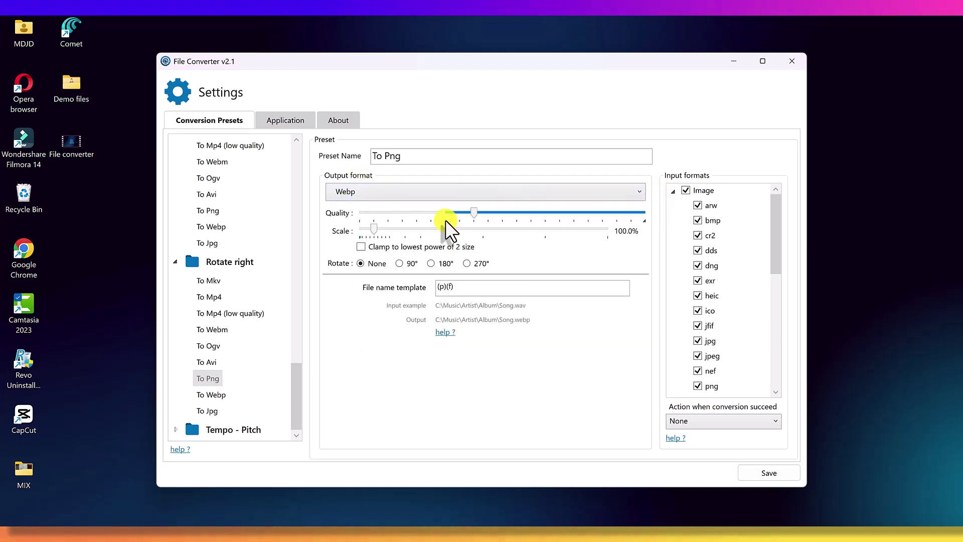
left_click_drag(445, 220, 474, 212)
left_click(774, 474)
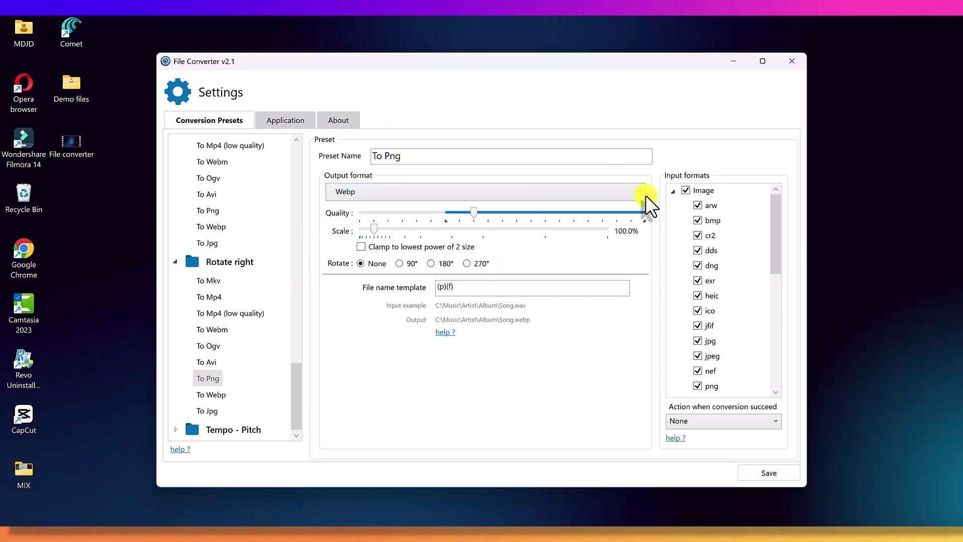
left_click(790, 61)
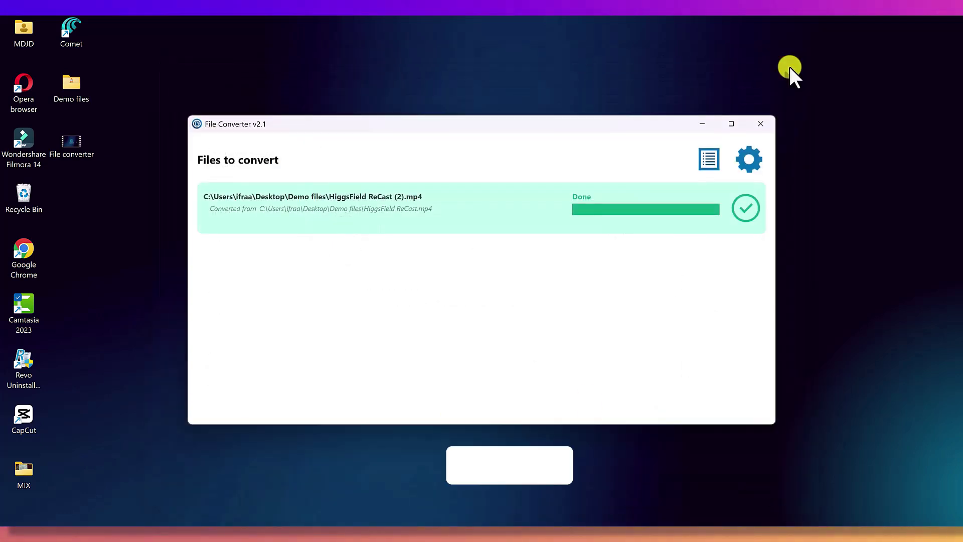